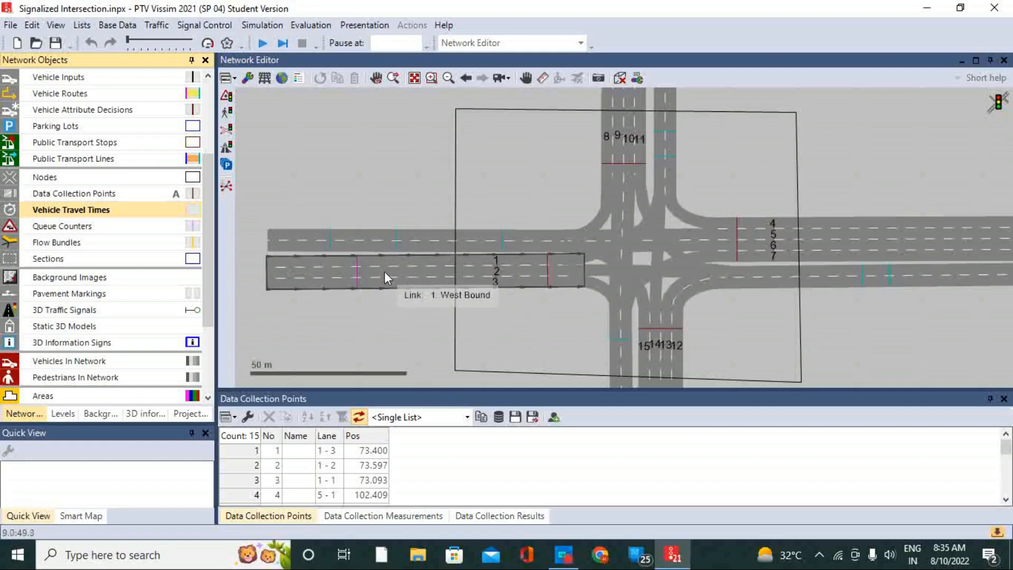
- Add a vehicle travel time measurement from about 36 m on link 1 West Bound to about 82 m on link 6 East Bound
{"action": "left_click", "coordinate": [384, 272]}
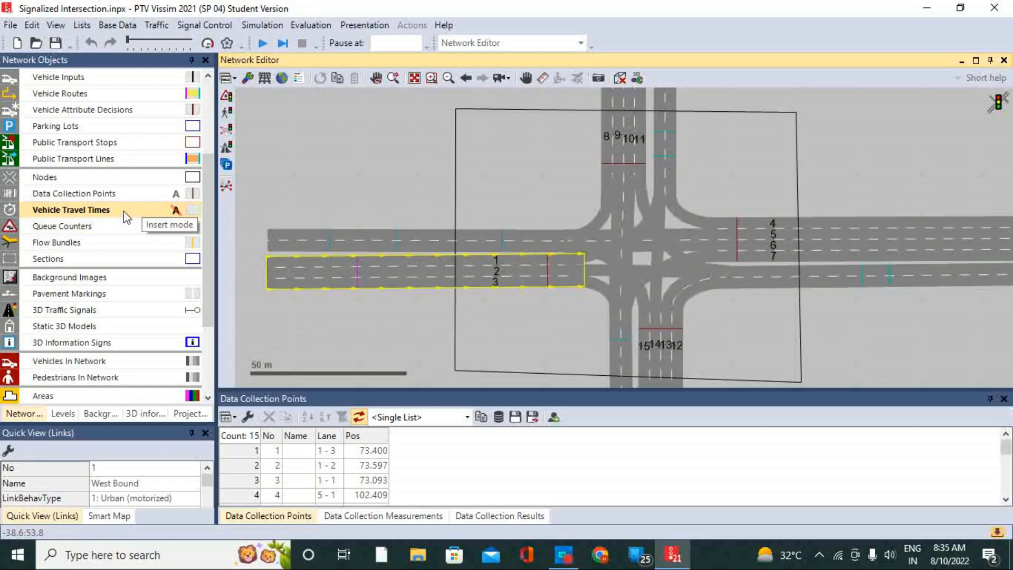
{"action": "right_click", "coordinate": [379, 268]}
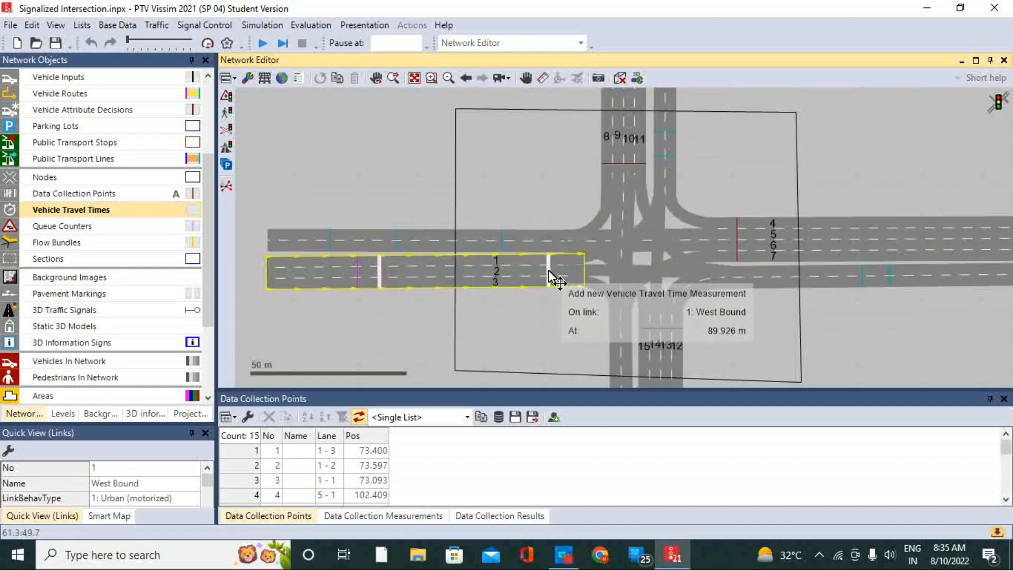
{"action": "left_click", "coordinate": [966, 276]}
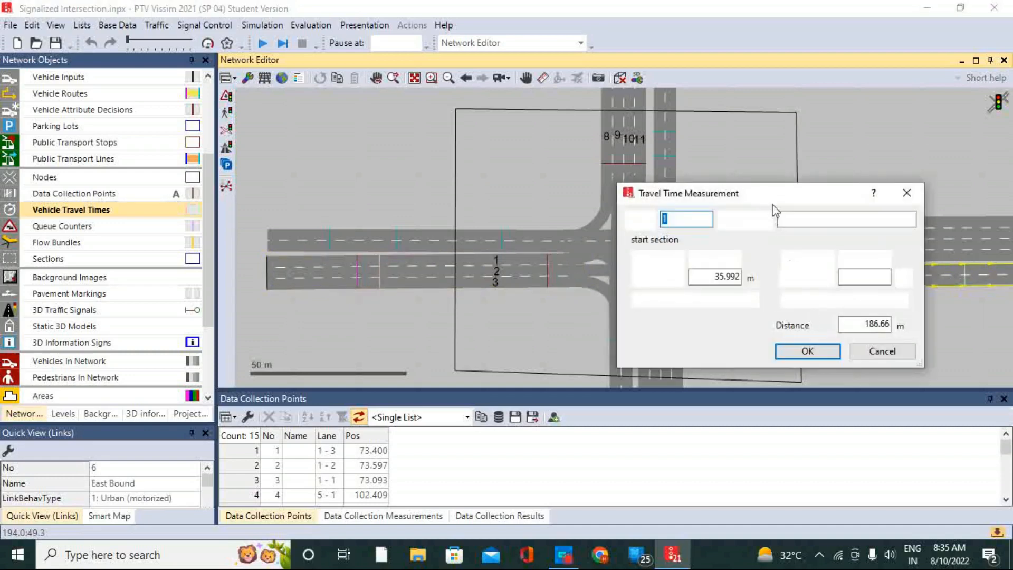
{"action": "left_click_drag", "start_coordinate": [782, 195], "coordinate": [587, 130]}
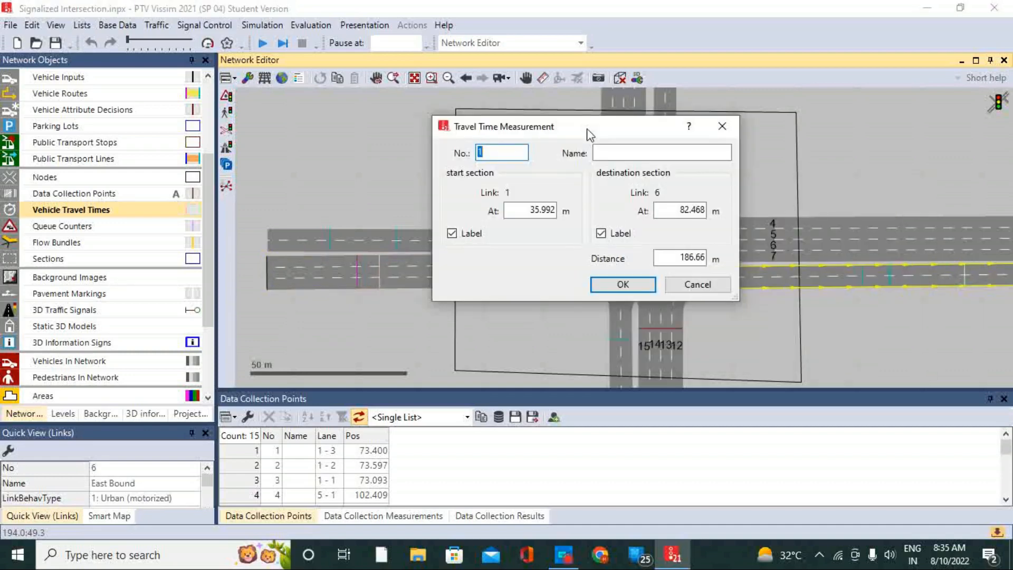
{"action": "left_click_drag", "start_coordinate": [588, 134], "coordinate": [567, 158]}
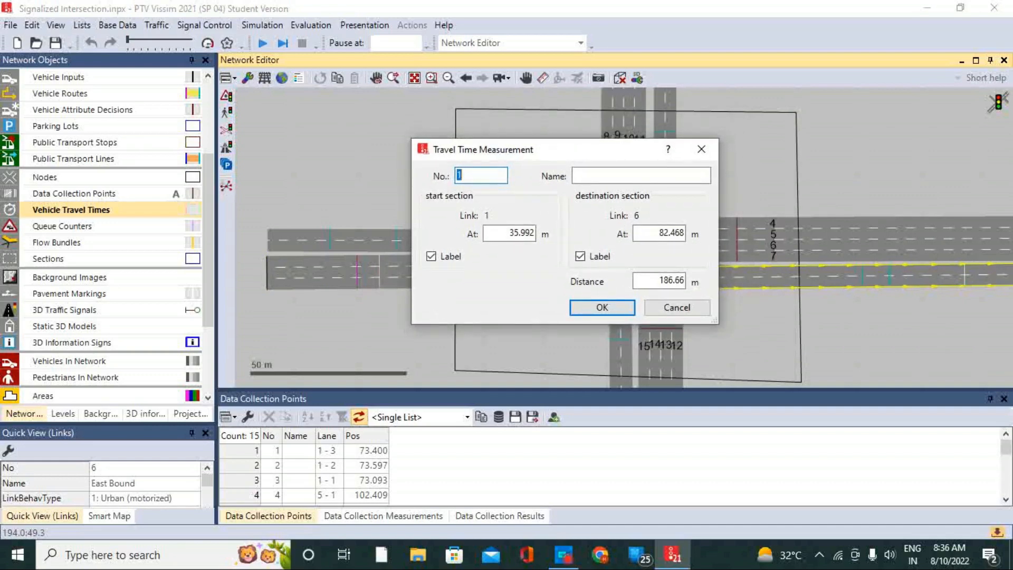
{"action": "left_click_drag", "start_coordinate": [527, 151], "coordinate": [574, 146]}
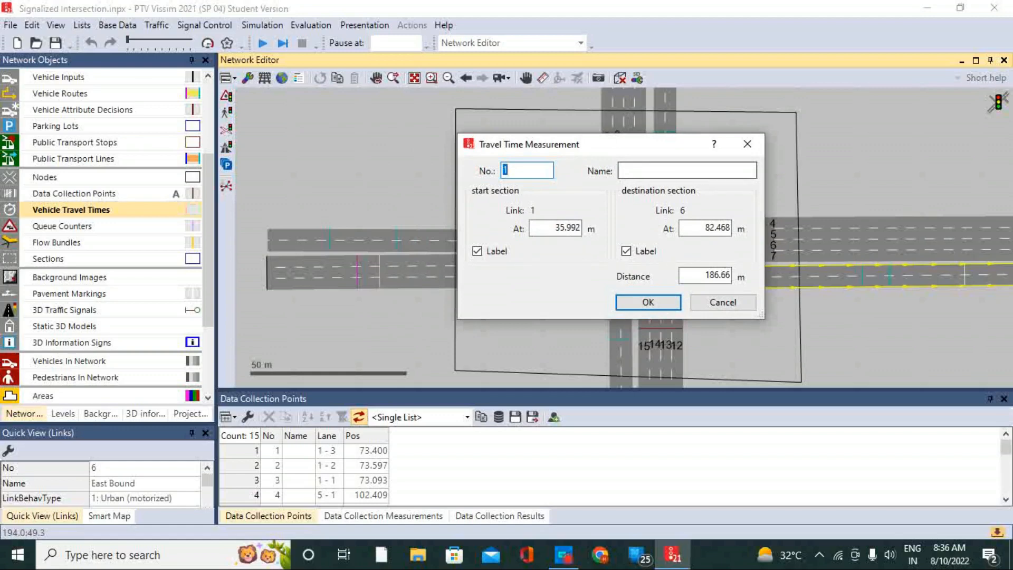
- Name the travel time measurement "Ttime 1", set its distance to 150 m and create it
{"action": "left_click", "coordinate": [660, 171]}
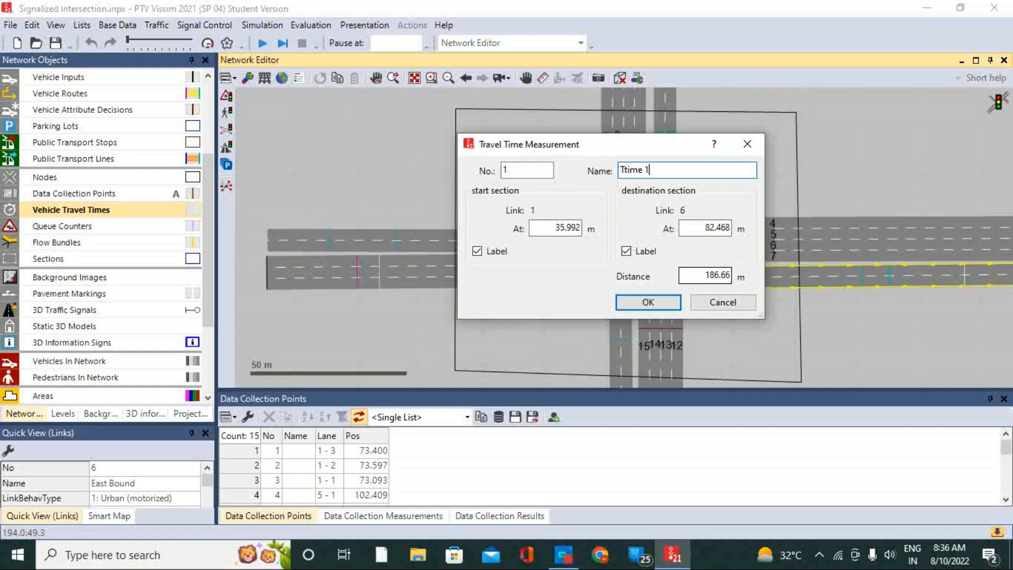
{"action": "left_click_drag", "start_coordinate": [581, 144], "coordinate": [497, 95]}
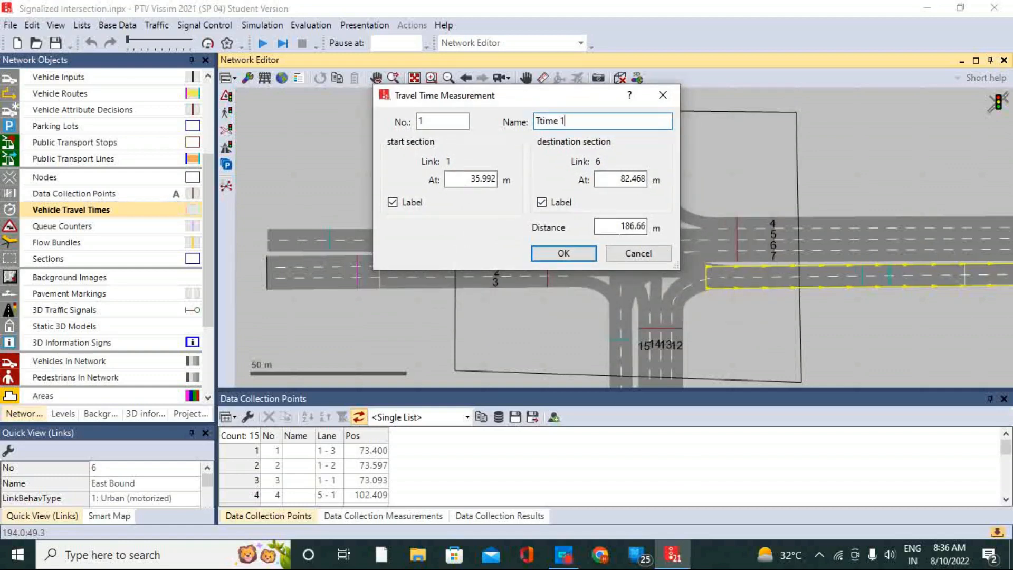
{"action": "double_click", "coordinate": [643, 226]}
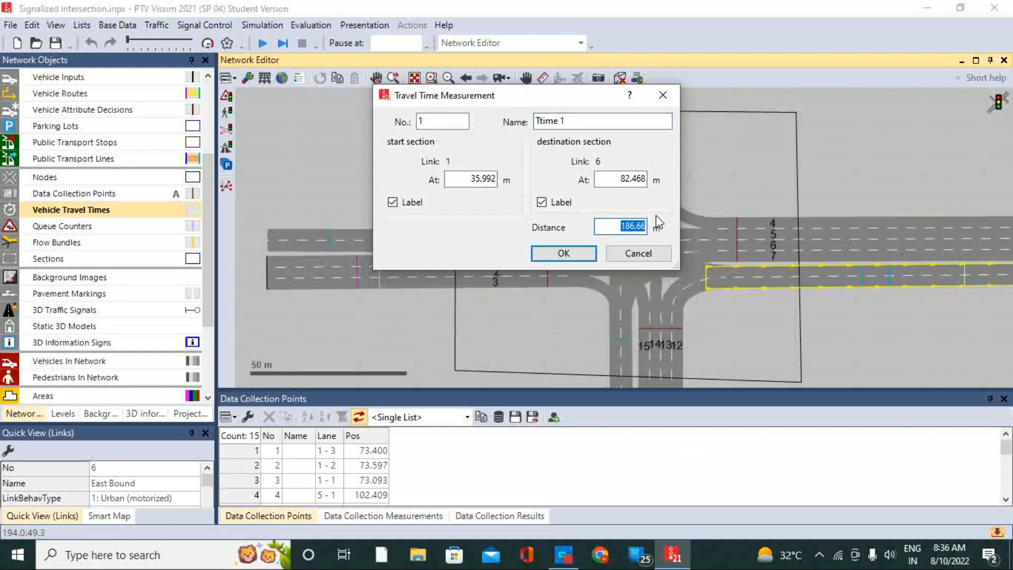
{"action": "type", "text": "150"}
{"action": "left_click_drag", "start_coordinate": [506, 96], "coordinate": [537, 90]}
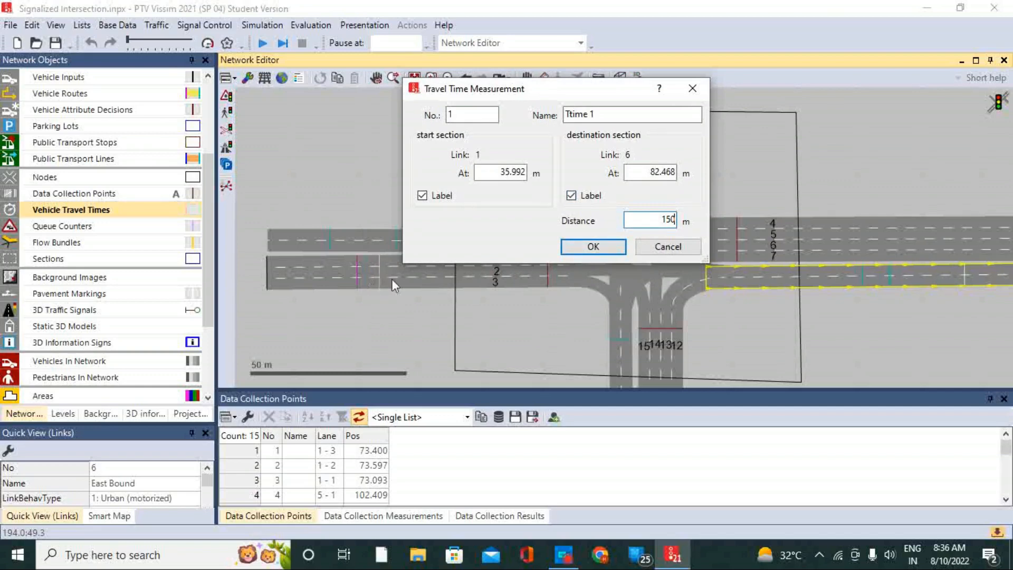
{"action": "left_click", "coordinate": [594, 248]}
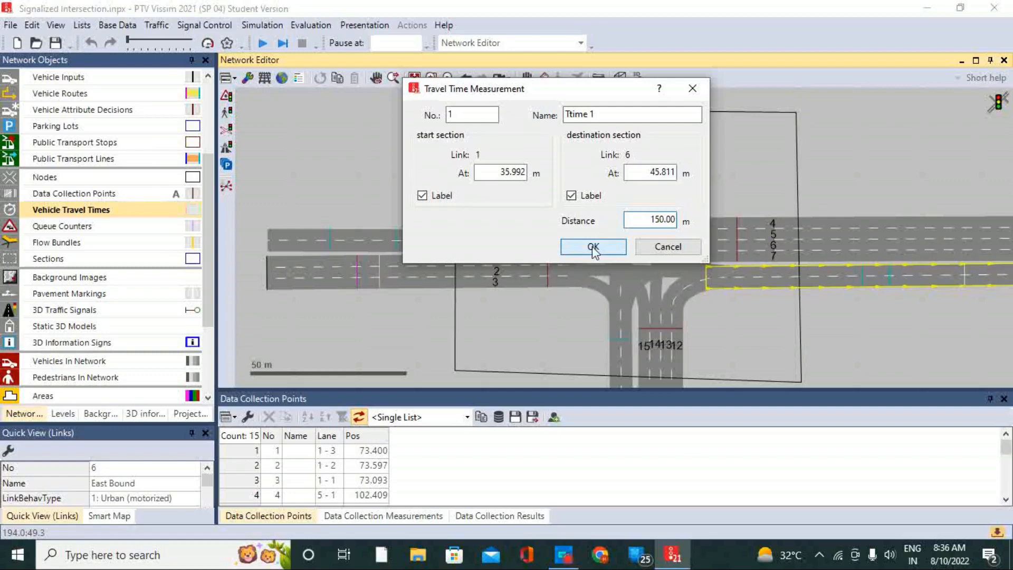
{"action": "left_click", "coordinate": [592, 248]}
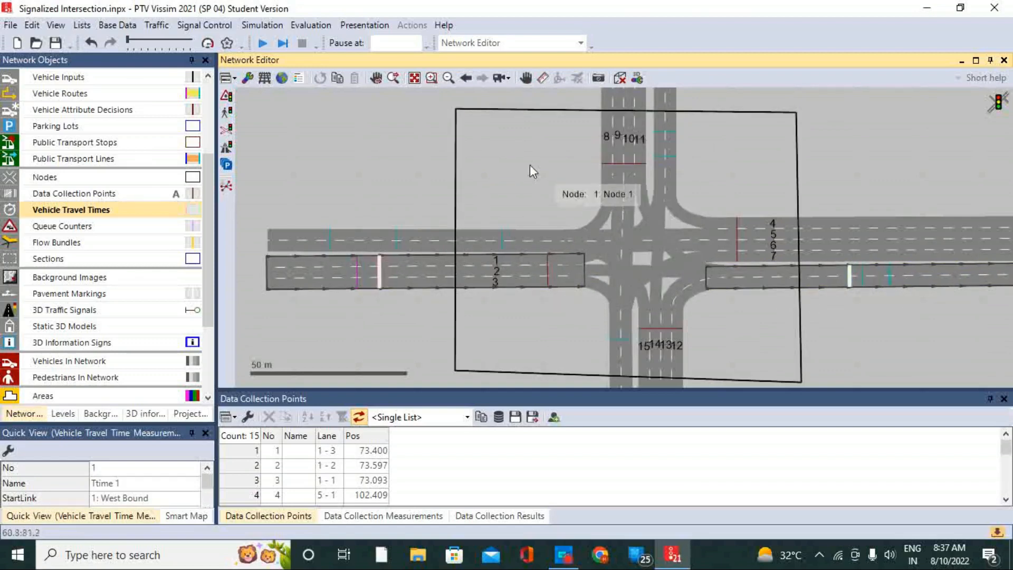
- Configure the evaluation to collect vehicle travel times instead of data collections, aggregated by time of passing the destination section
{"action": "left_click", "coordinate": [301, 31]}
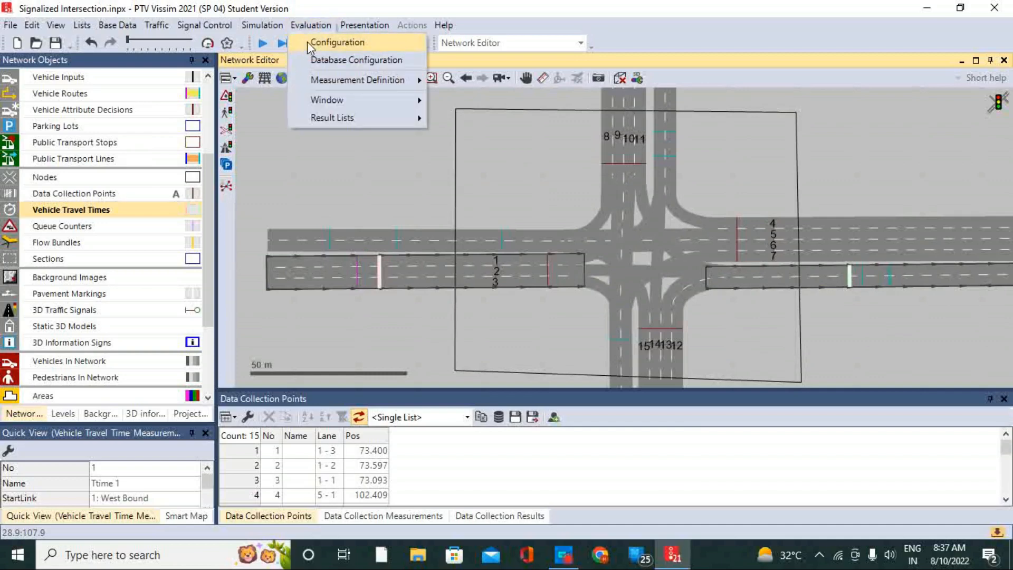
{"action": "left_click", "coordinate": [308, 45]}
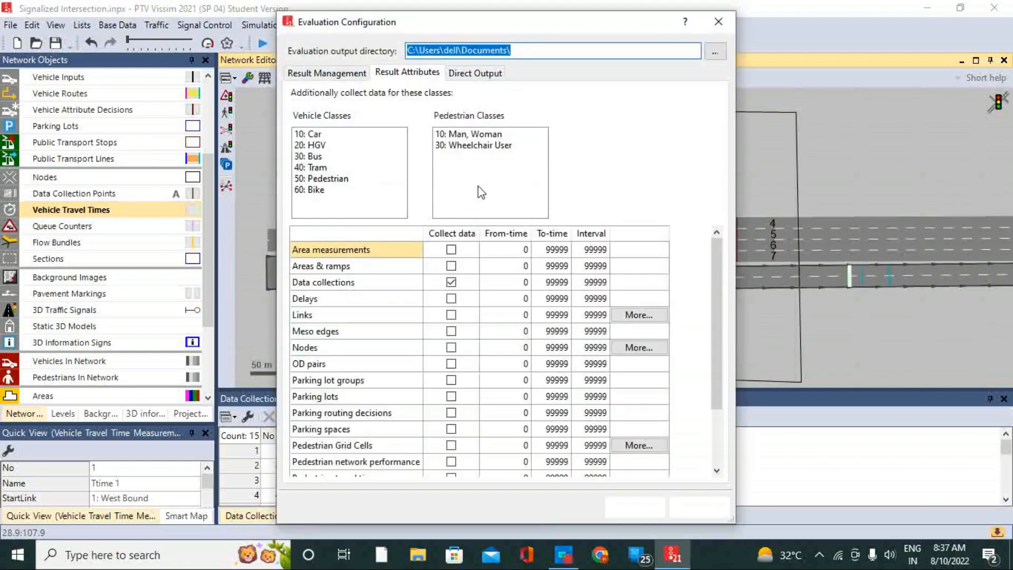
{"action": "left_click", "coordinate": [452, 282]}
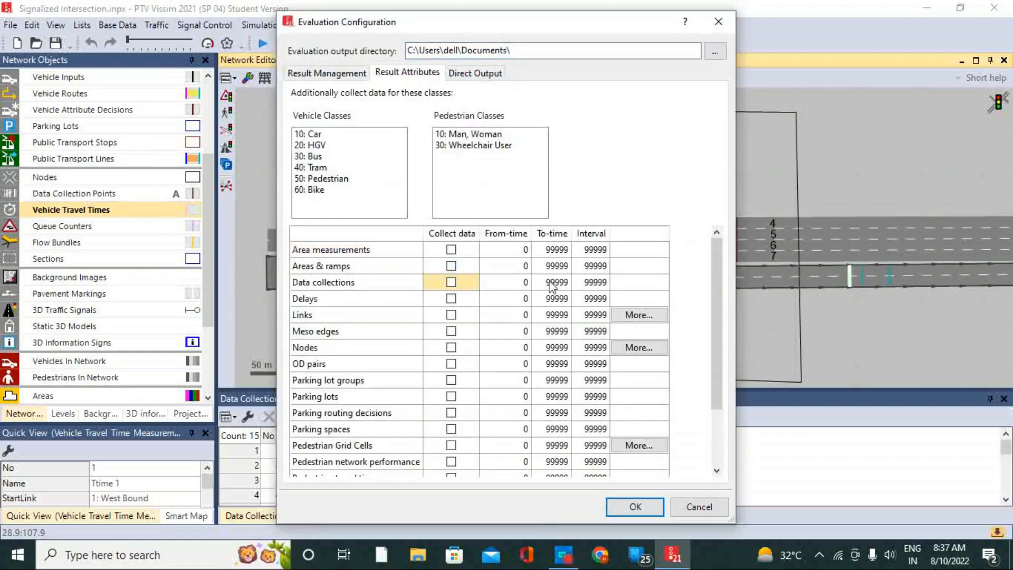
{"action": "left_click_drag", "start_coordinate": [722, 303], "coordinate": [735, 407]}
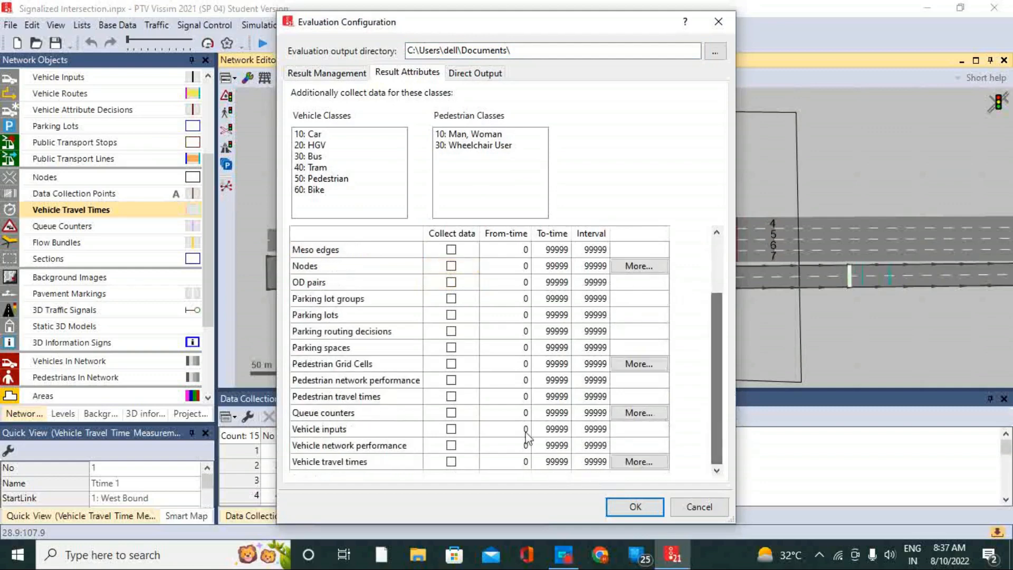
{"action": "left_click", "coordinate": [451, 462]}
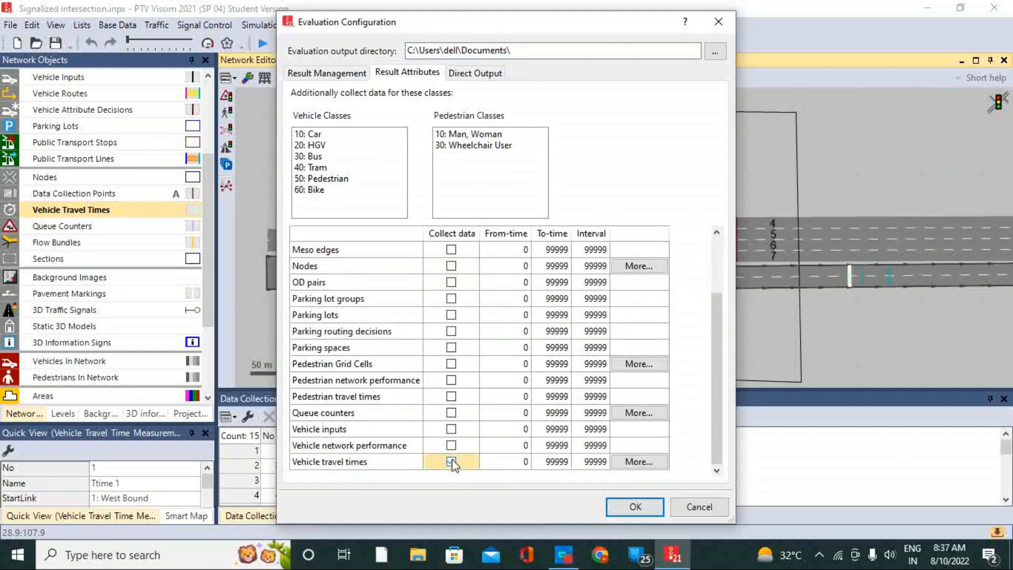
{"action": "left_click", "coordinate": [639, 462]}
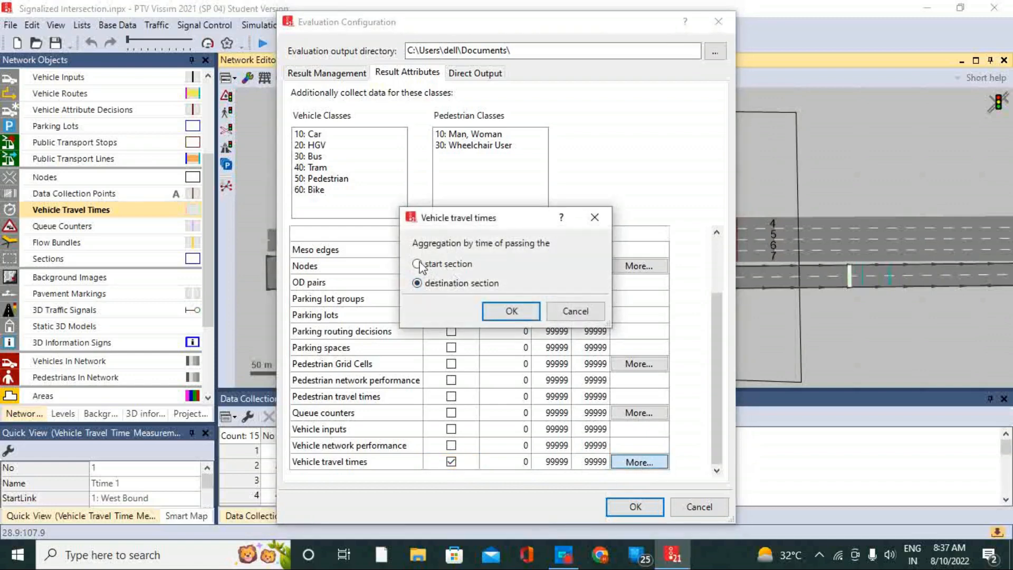
{"action": "left_click_drag", "start_coordinate": [481, 213], "coordinate": [496, 175]}
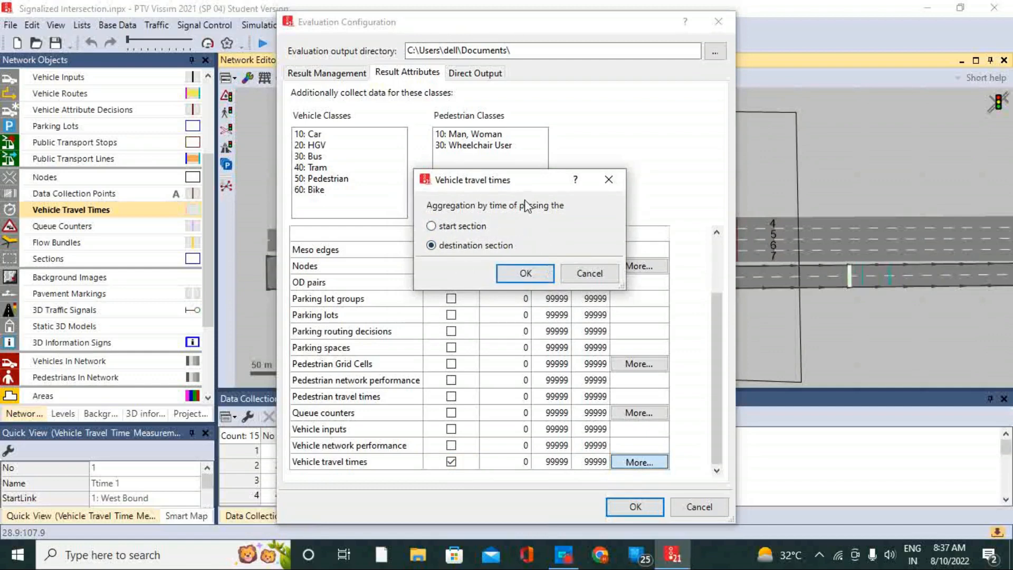
{"action": "left_click", "coordinate": [525, 273]}
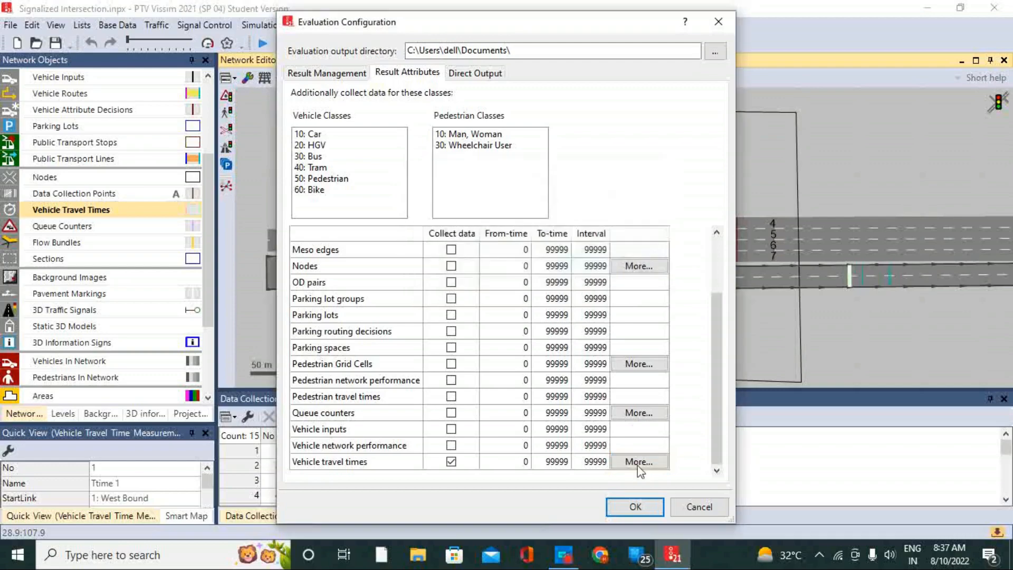
{"action": "left_click", "coordinate": [650, 510]}
- Display the Vehicle Travel Time Results list
{"action": "left_click", "coordinate": [307, 25]}
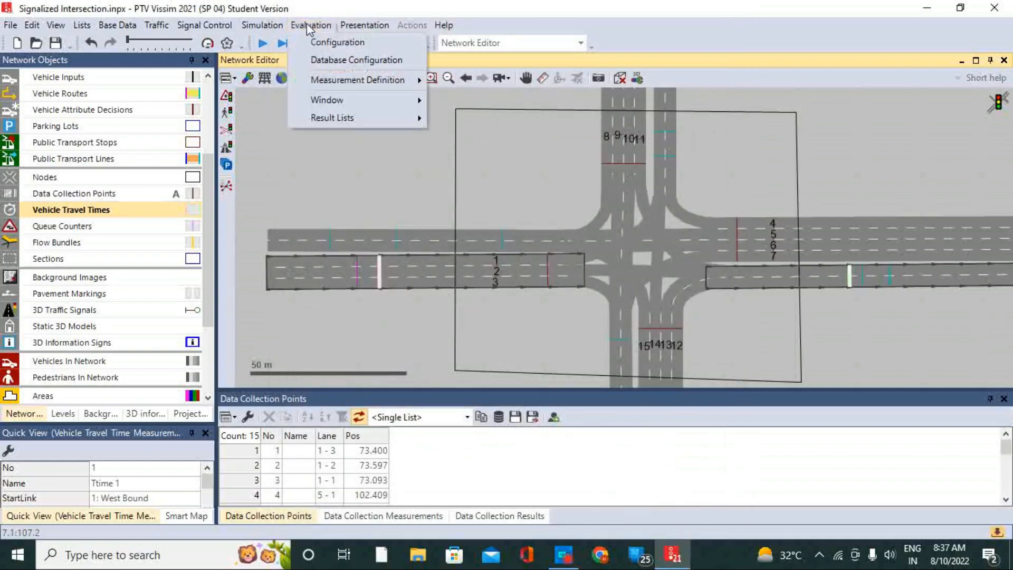
{"action": "mouse_move", "coordinate": [328, 99]}
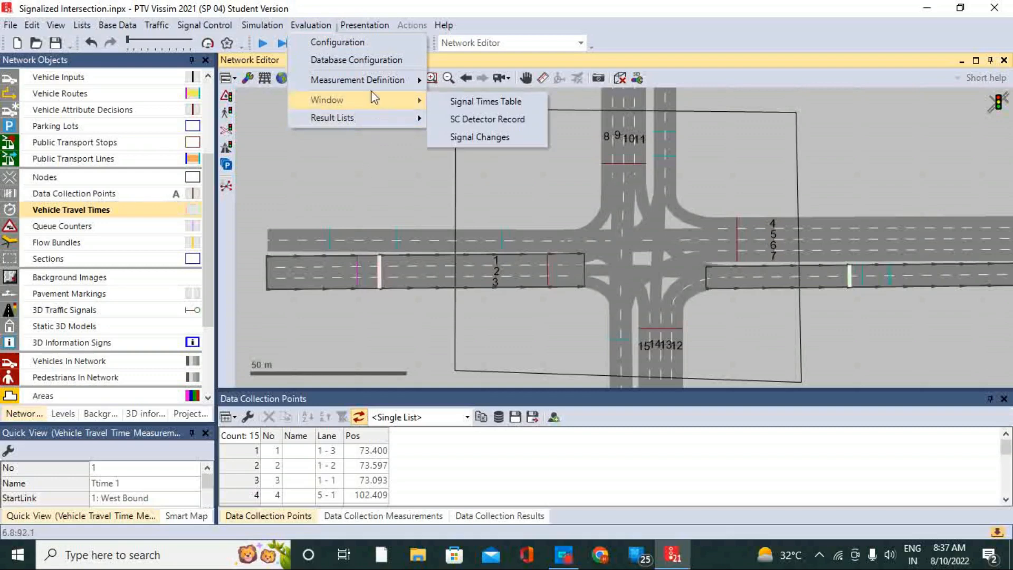
{"action": "mouse_move", "coordinate": [369, 79]}
{"action": "mouse_move", "coordinate": [359, 118]}
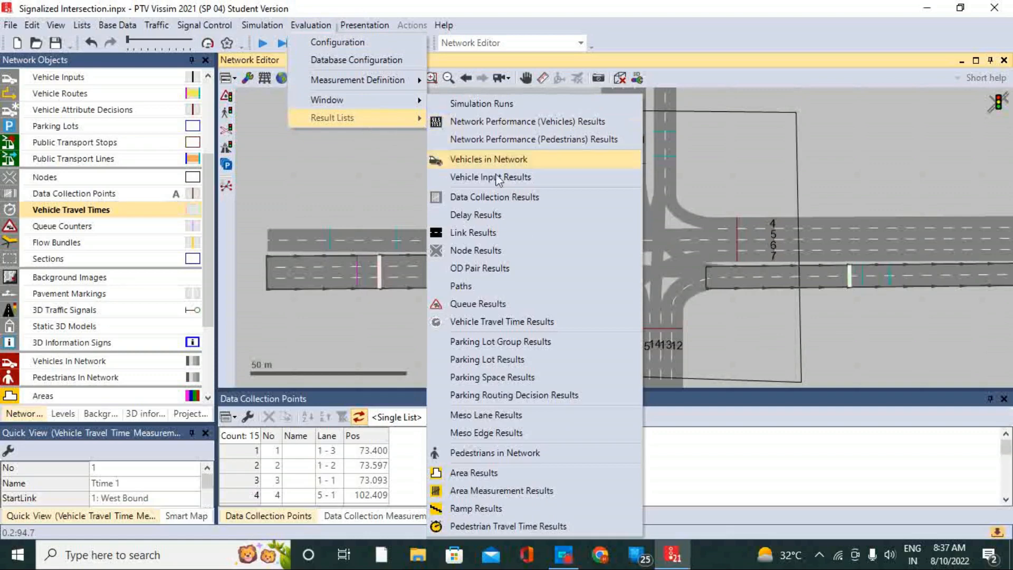
{"action": "left_click", "coordinate": [496, 323]}
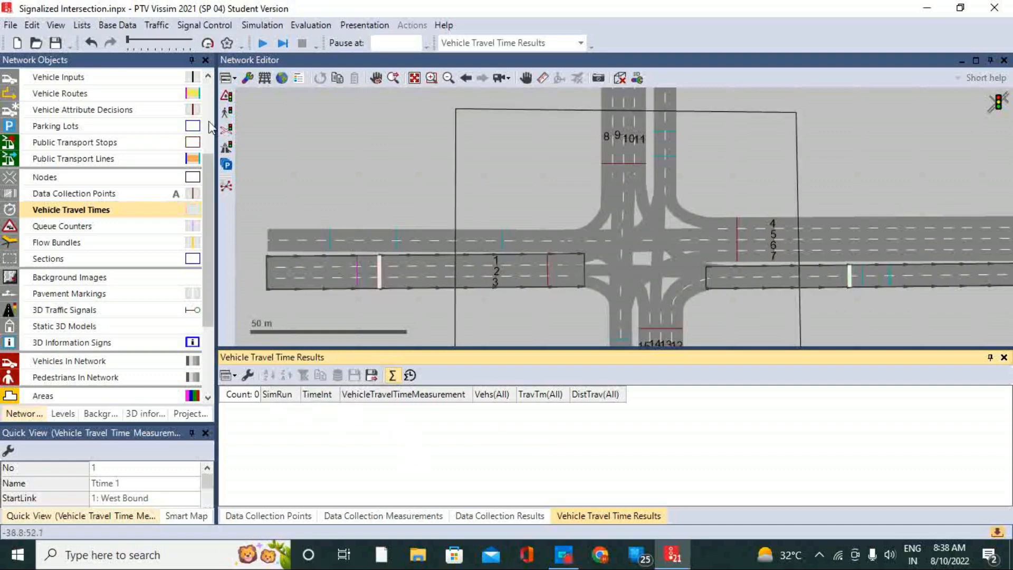
- Save the network file, run the simulation to collect the Ttime 1 results, and stop it
{"action": "left_click", "coordinate": [55, 42]}
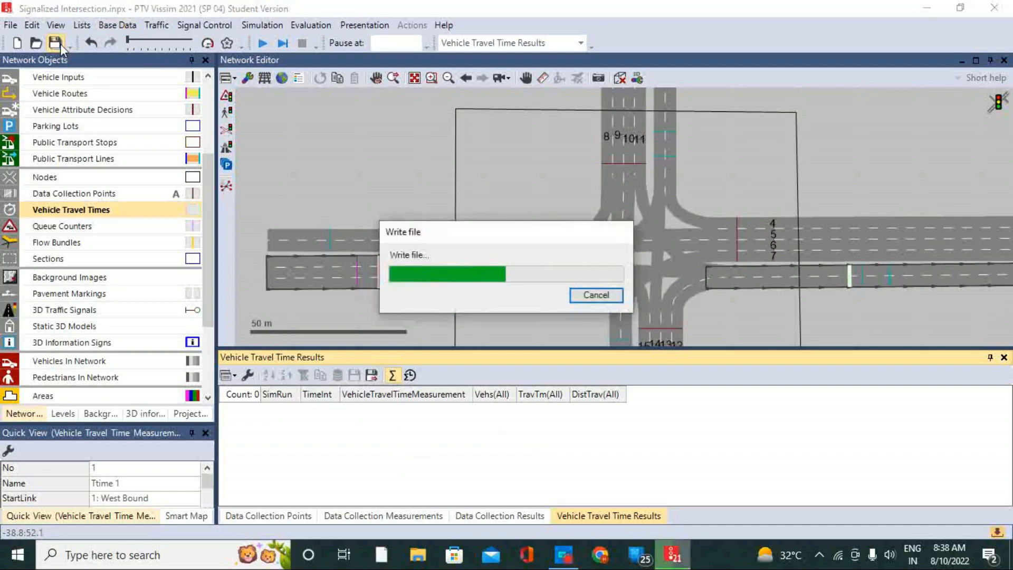
{"action": "left_click", "coordinate": [259, 43]}
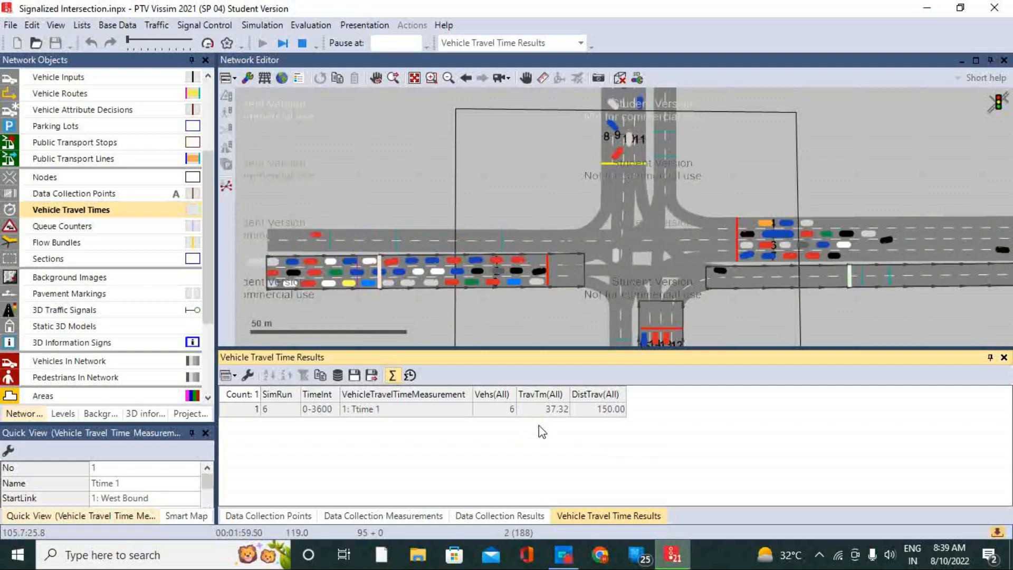
{"action": "key", "text": "Escape"}
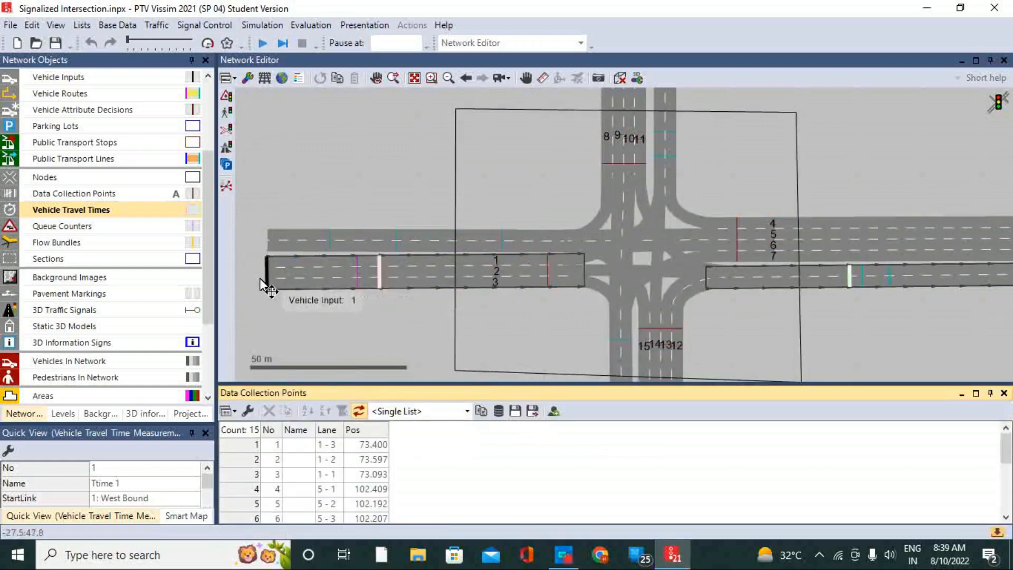
- Add queue counters near the stop lines at about 87 m on link 1, 53 m on link 3, 112 m on link 5 and 65 m on link 7
{"action": "mouse_move", "coordinate": [208, 256]}
{"action": "left_mouse_down"}
{"action": "mouse_move", "coordinate": [211, 299]}
{"action": "mouse_move", "coordinate": [220, 247]}
{"action": "mouse_move", "coordinate": [195, 245]}
{"action": "left_mouse_up"}
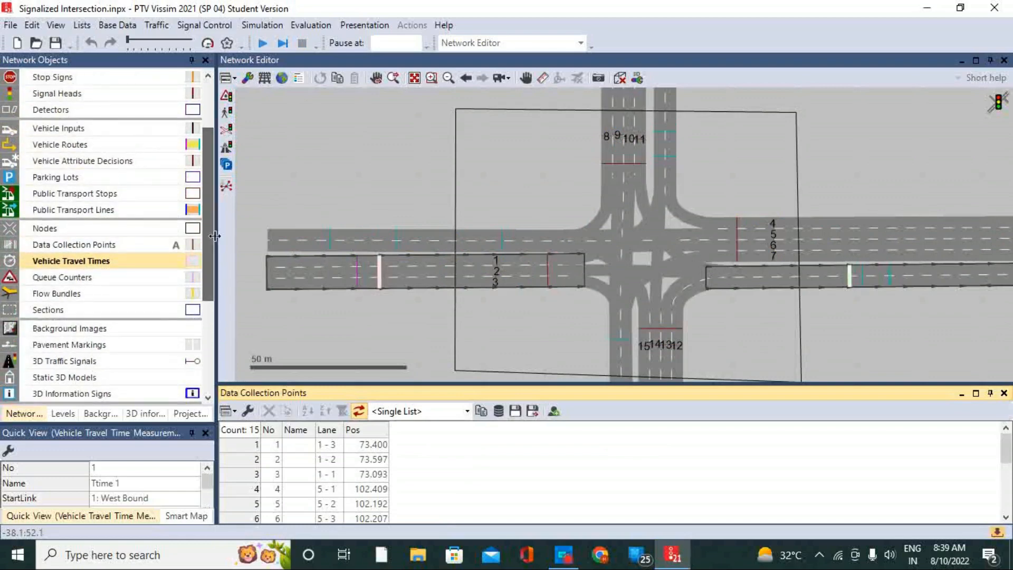
{"action": "left_click", "coordinate": [123, 285]}
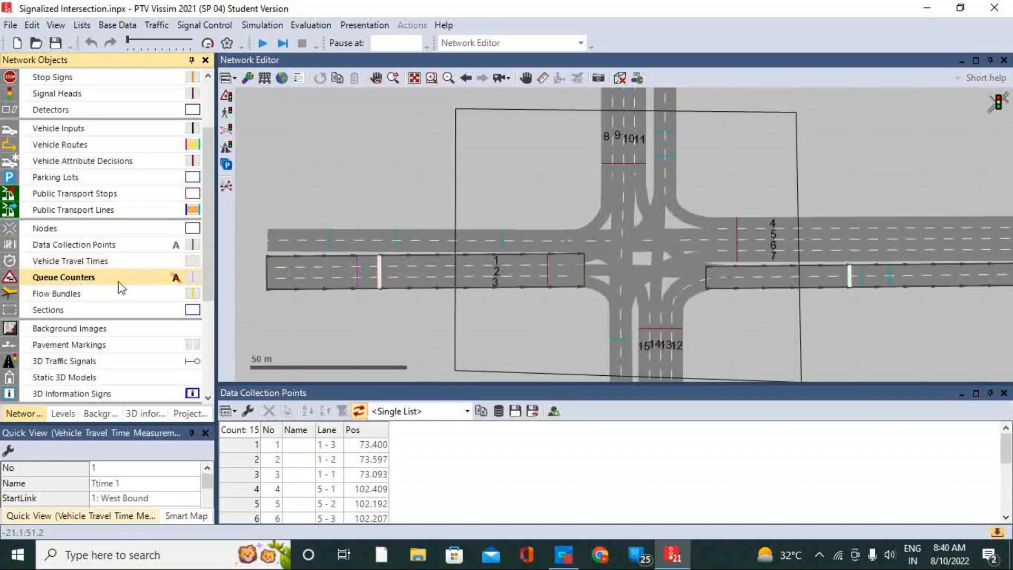
{"action": "left_click", "coordinate": [540, 264]}
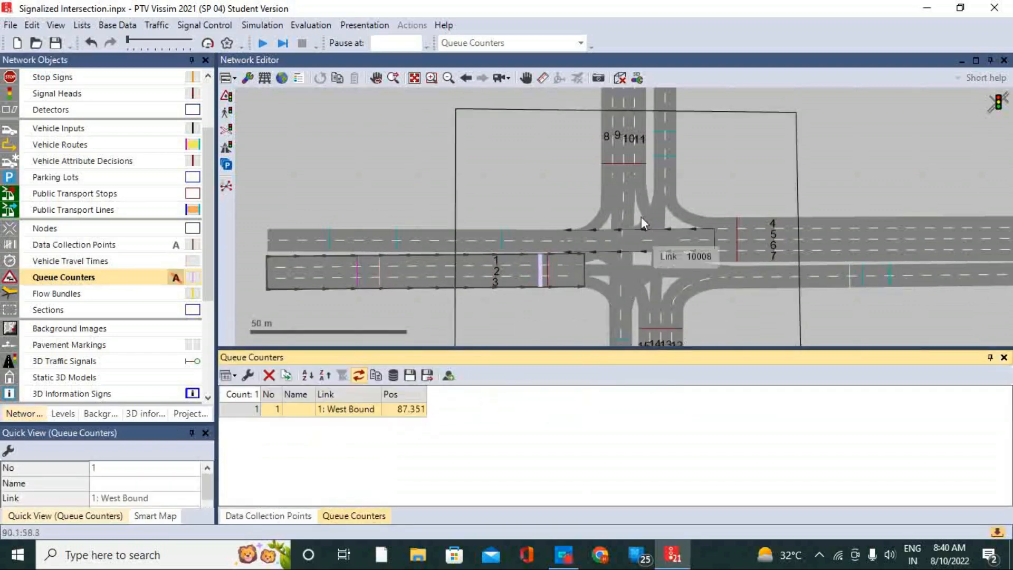
{"action": "left_click", "coordinate": [619, 160]}
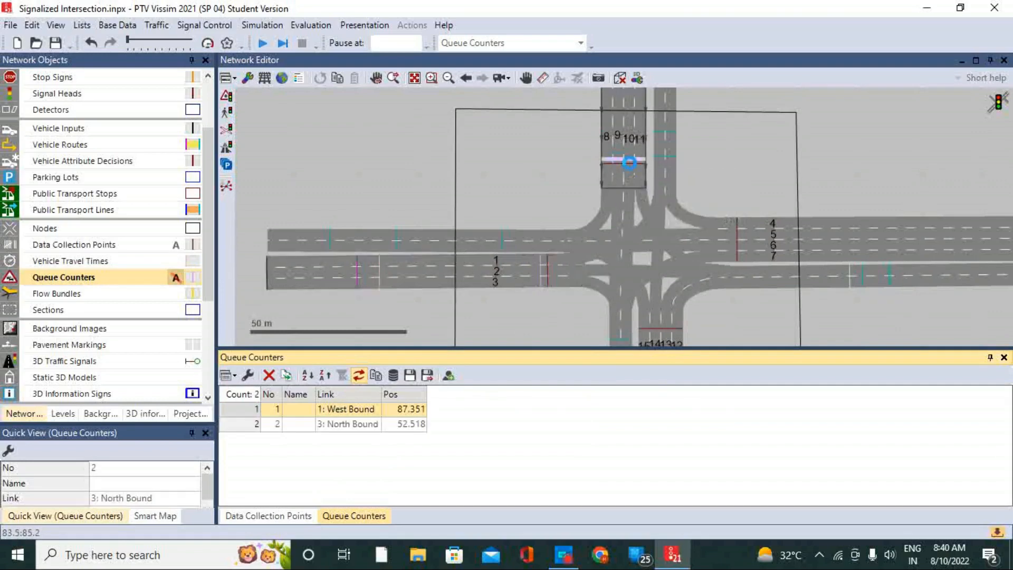
{"action": "left_click", "coordinate": [742, 239]}
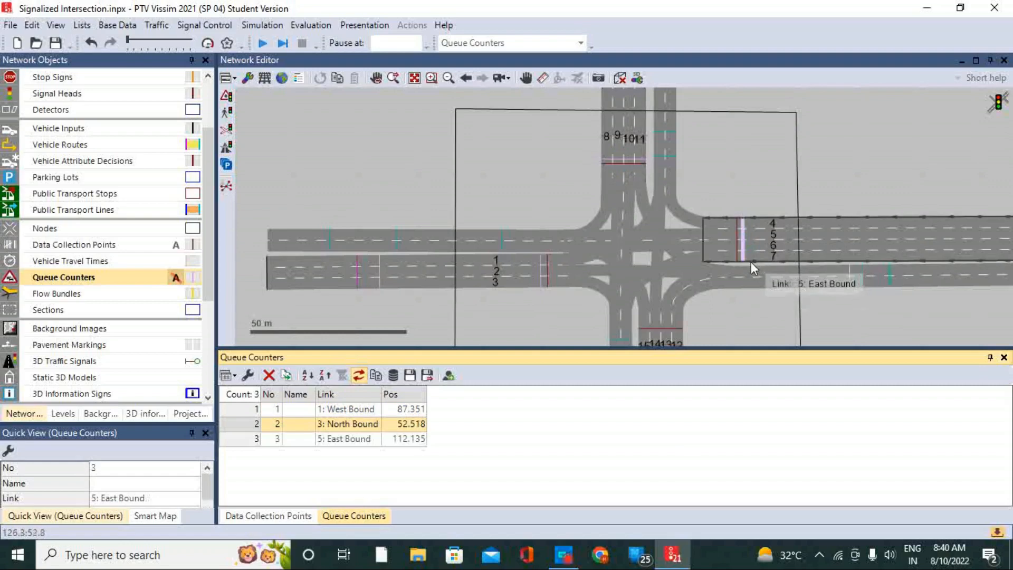
{"action": "left_click", "coordinate": [660, 335]}
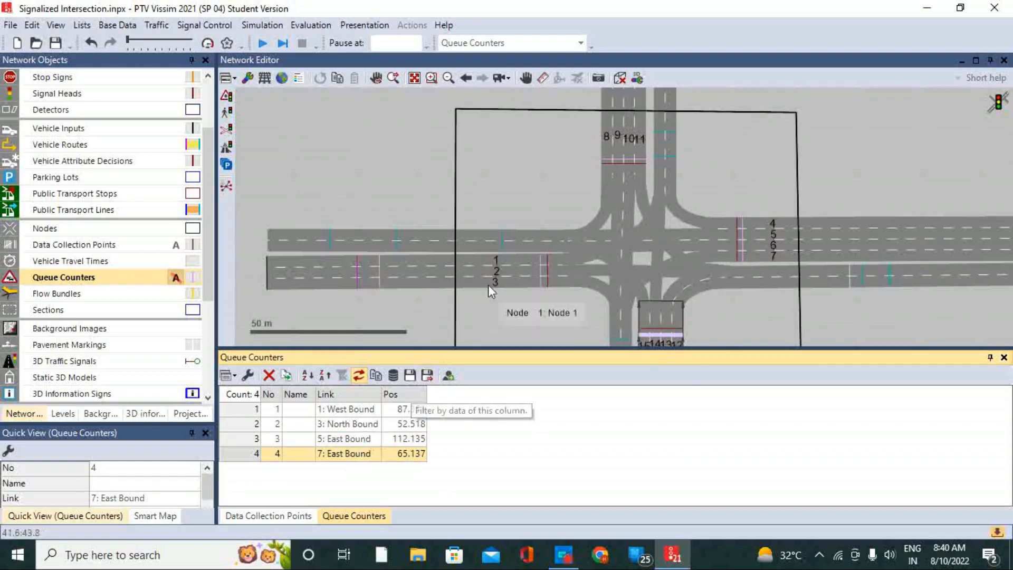
- Configure the evaluation to collect queue counters data instead of vehicle travel times
{"action": "left_click", "coordinate": [309, 26]}
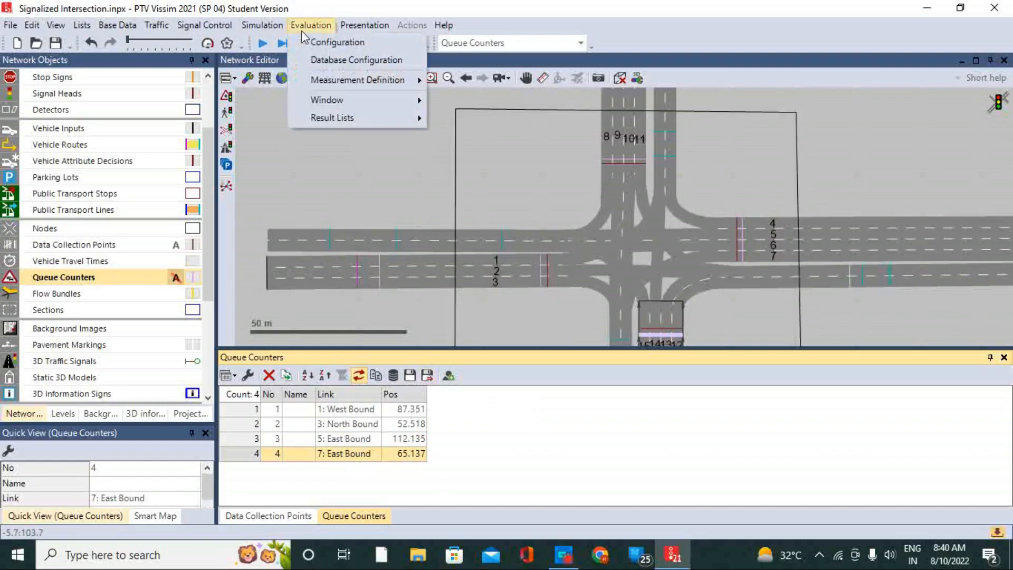
{"action": "left_click", "coordinate": [322, 43]}
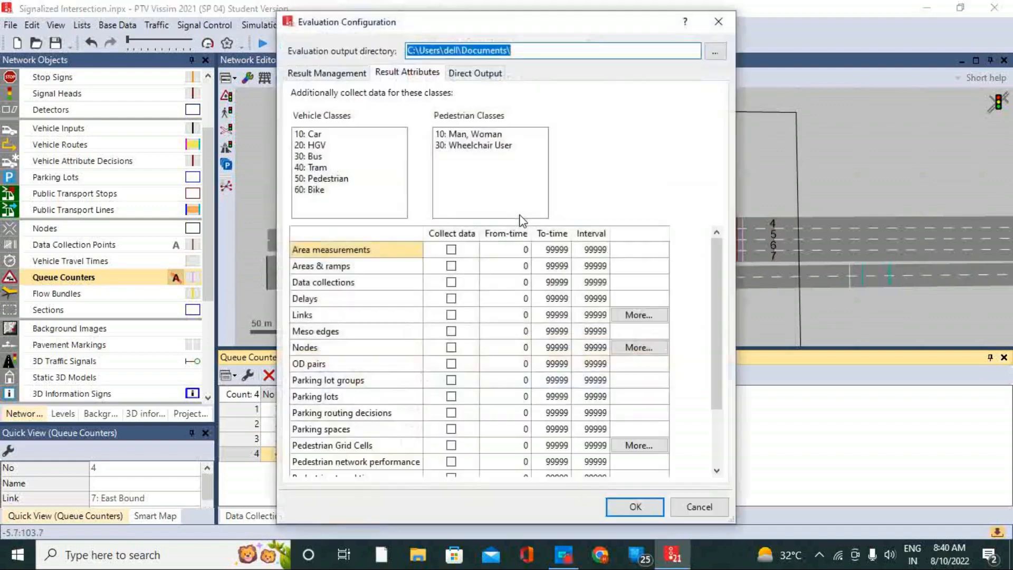
{"action": "left_click_drag", "start_coordinate": [717, 321], "coordinate": [711, 381]}
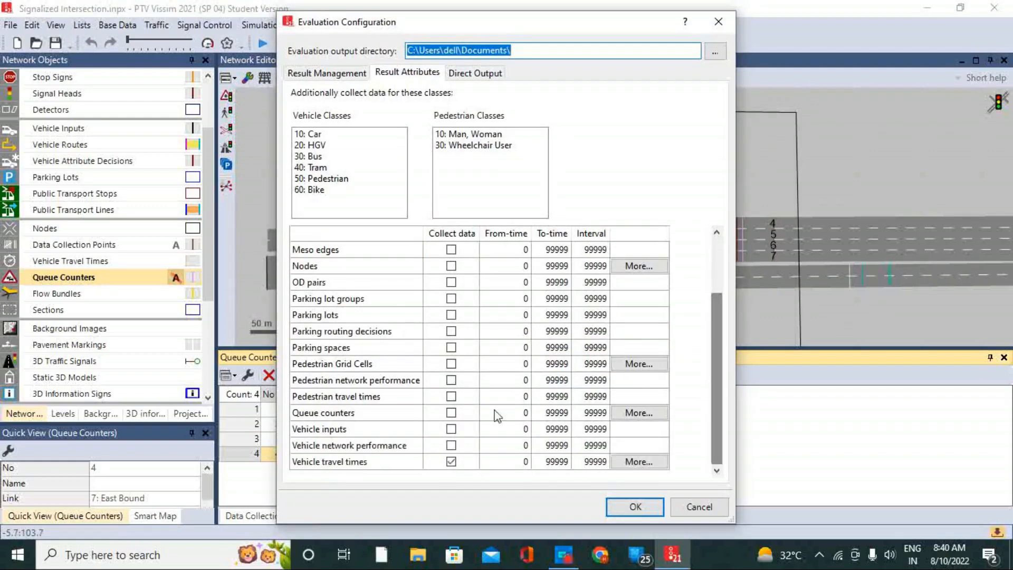
{"action": "left_click", "coordinate": [452, 462]}
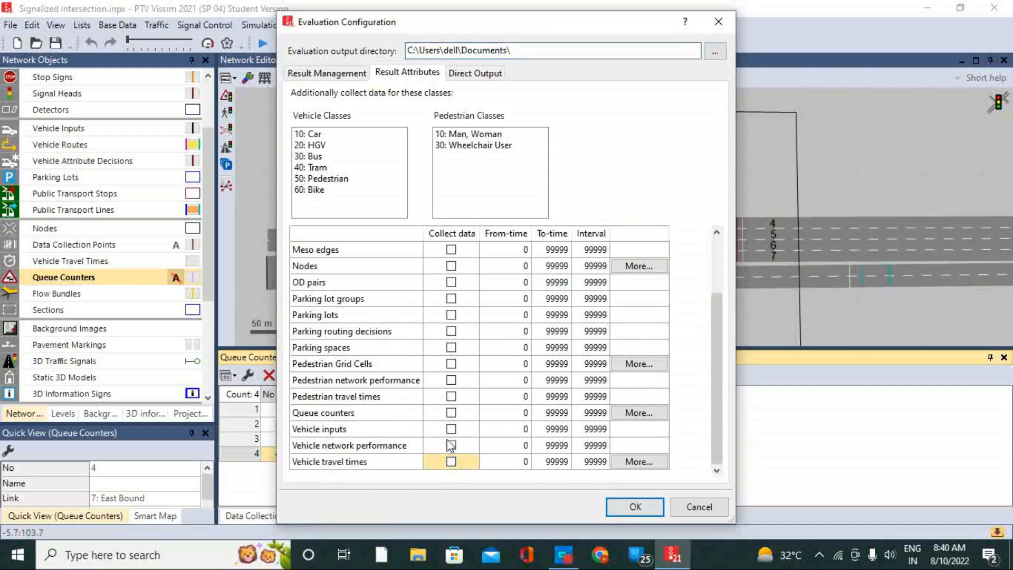
{"action": "left_click", "coordinate": [451, 413]}
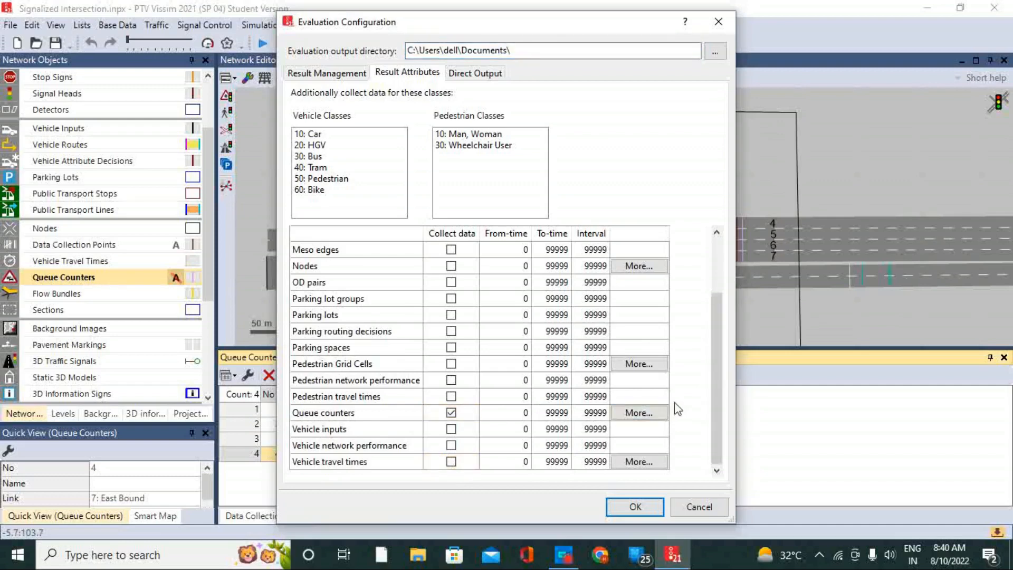
- Accept the queue definition with begin below 5 km/h, end above 10 km/h, 20 m clearance, 500 m length and adjacent lanes considered
{"action": "left_click", "coordinate": [639, 414]}
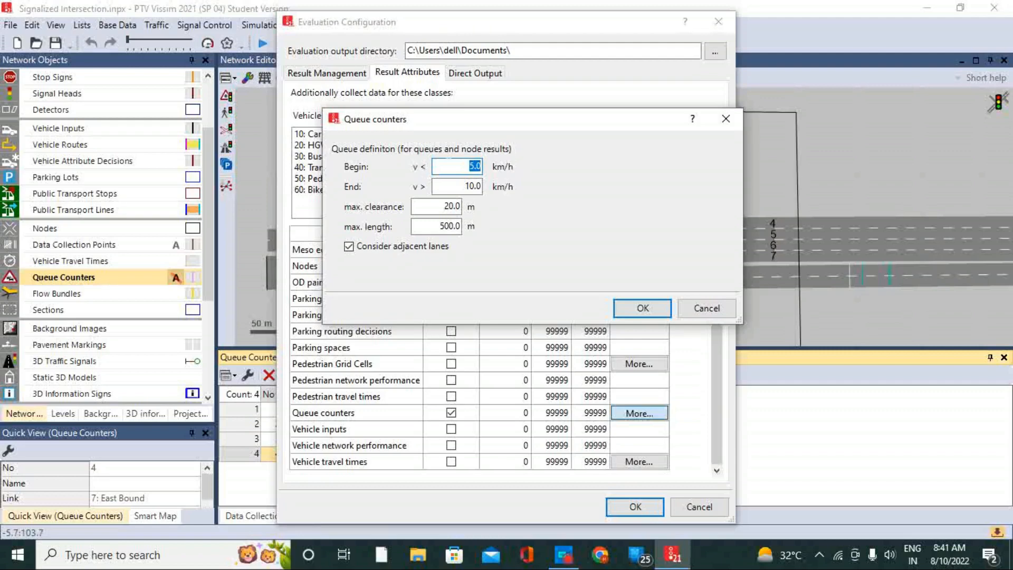
{"action": "left_click_drag", "start_coordinate": [490, 125], "coordinate": [510, 124]}
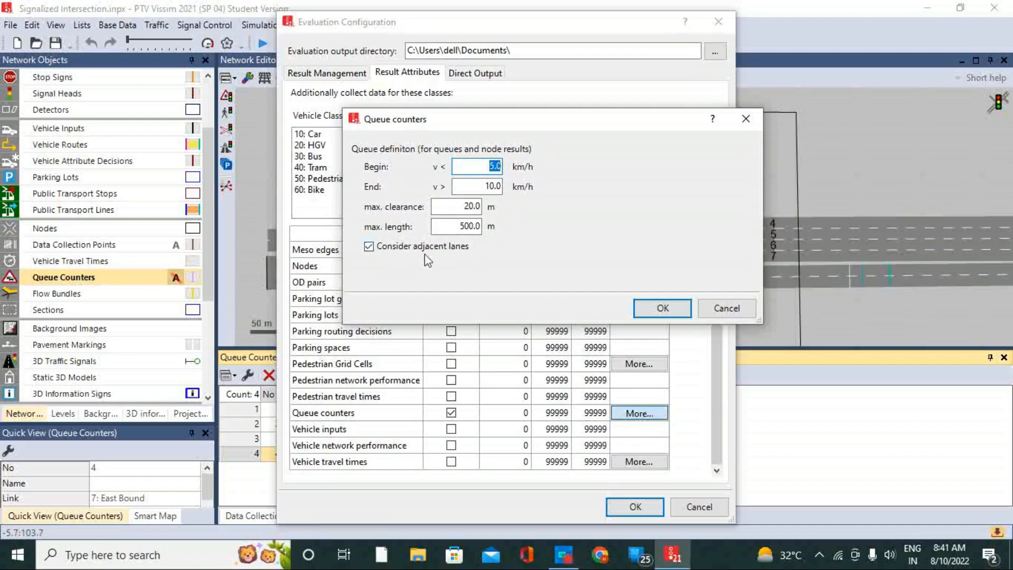
{"action": "left_click", "coordinate": [655, 318]}
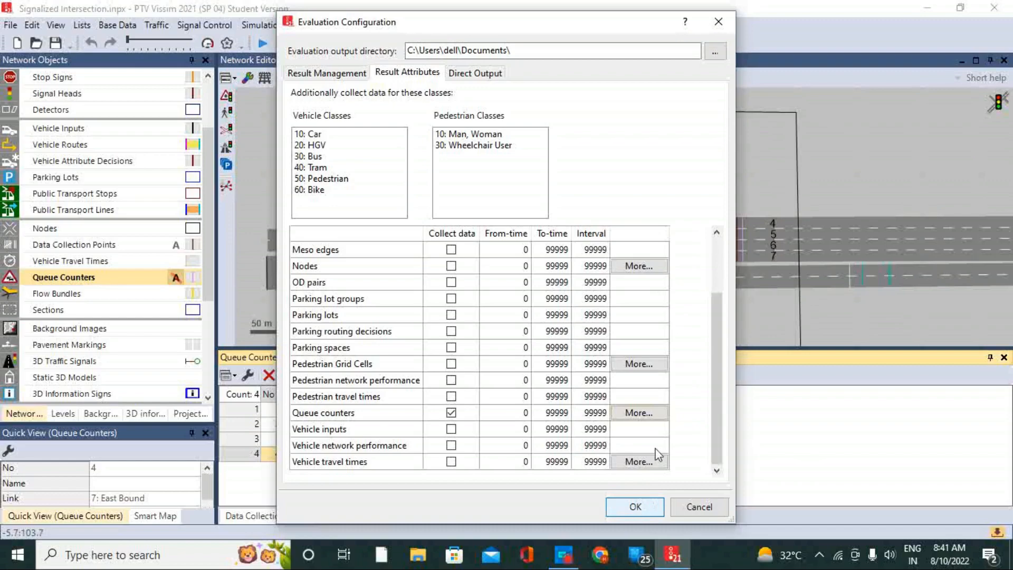
{"action": "left_click", "coordinate": [636, 507]}
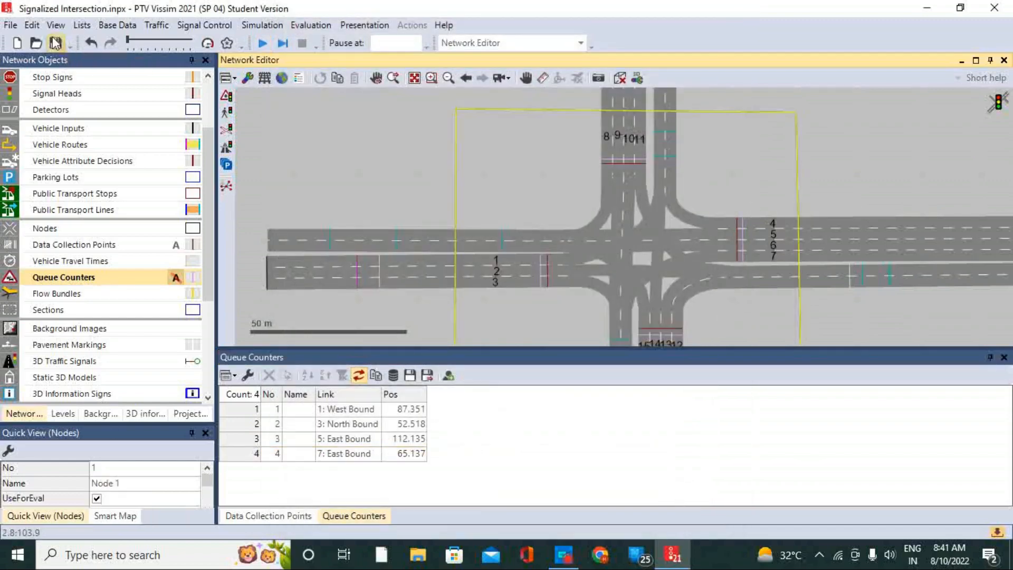
- Run the simulation and speed it up to a display update every 1 simulation second
{"action": "left_click", "coordinate": [261, 43]}
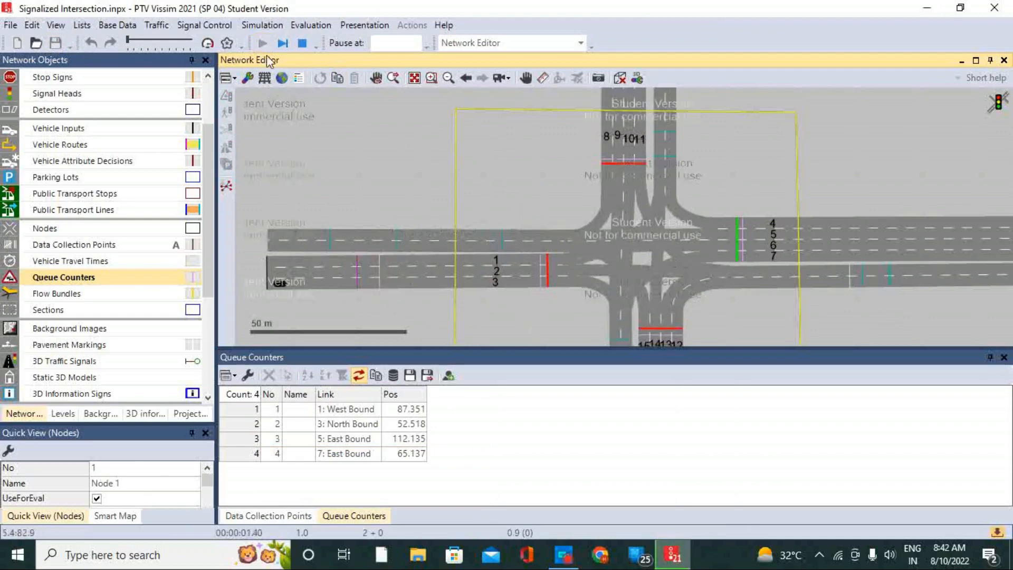
{"action": "left_click", "coordinate": [152, 41]}
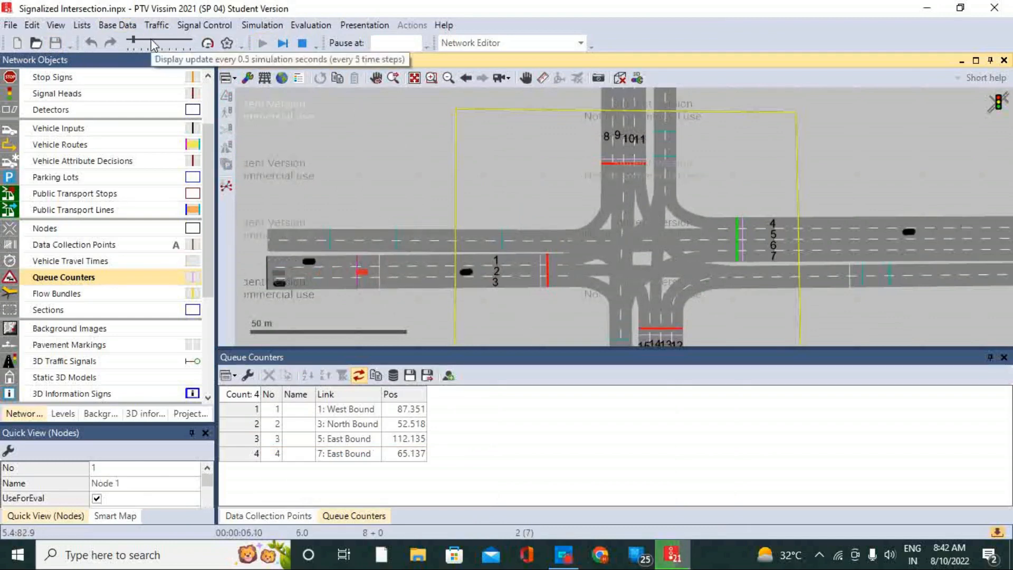
{"action": "left_click", "coordinate": [152, 42]}
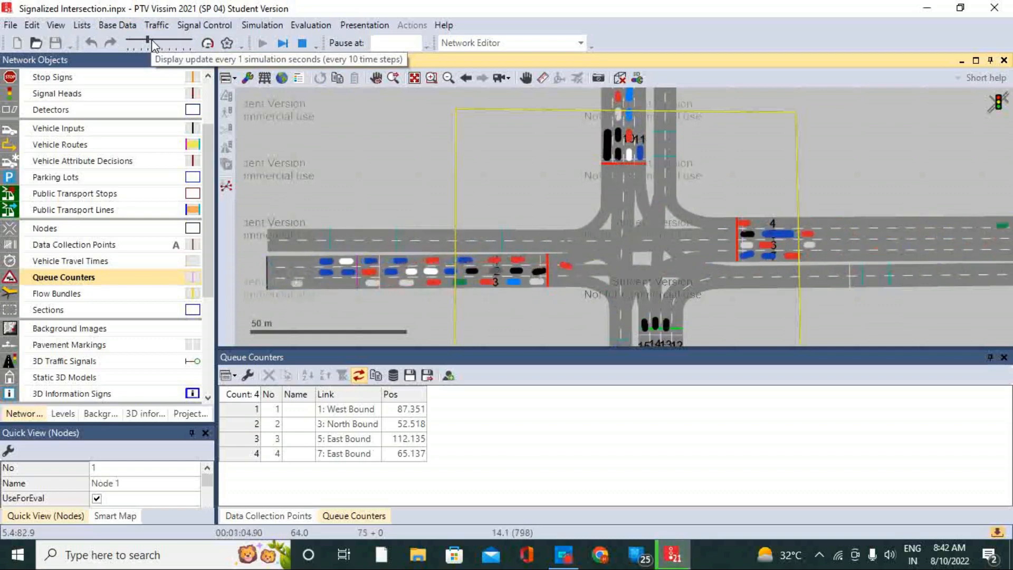
- Display the Queue Results list for the running simulation and stop the run
{"action": "left_click", "coordinate": [303, 26]}
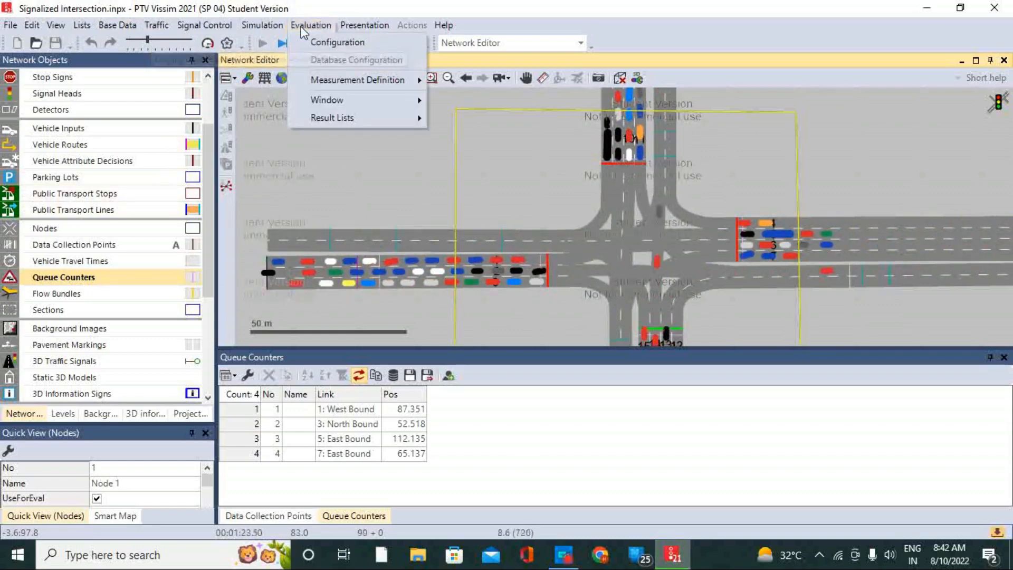
{"action": "left_click", "coordinate": [335, 115]}
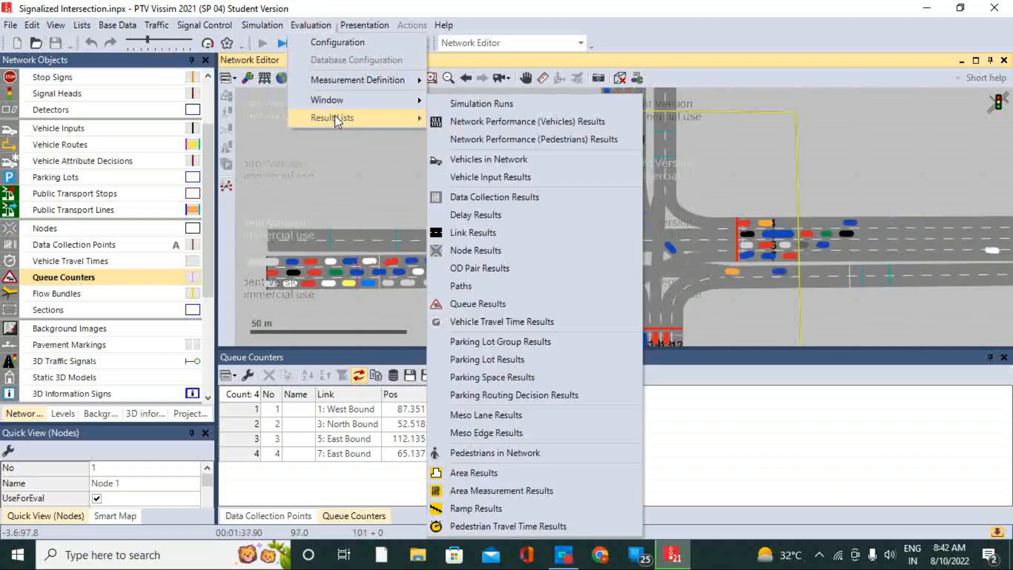
{"action": "left_click", "coordinate": [495, 303]}
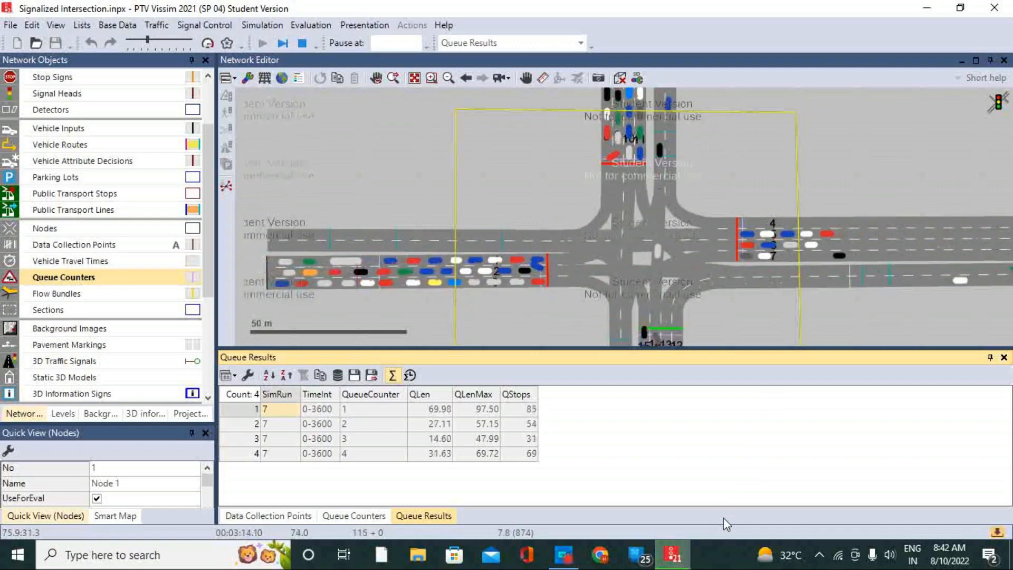
{"action": "key", "text": "Escape"}
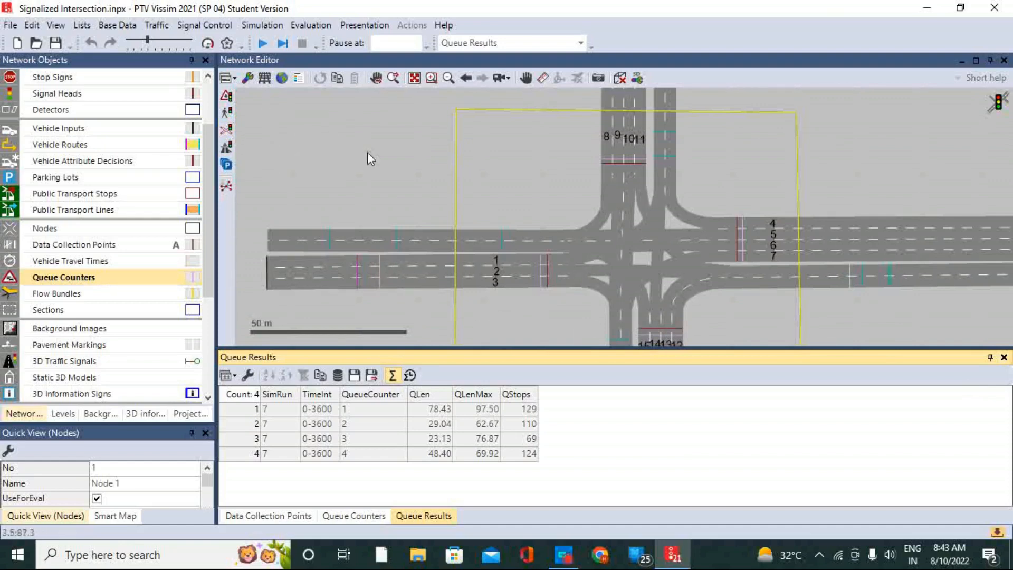
- Enable direct file output of the nodes raw data, with the delay segment starting 100 m before the node
{"action": "left_click", "coordinate": [310, 24]}
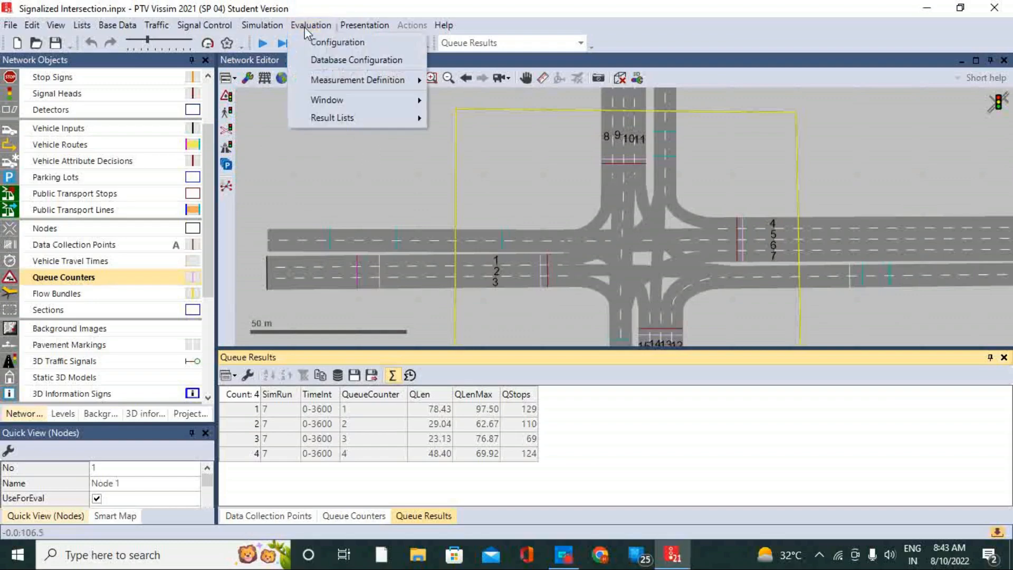
{"action": "left_click", "coordinate": [310, 42]}
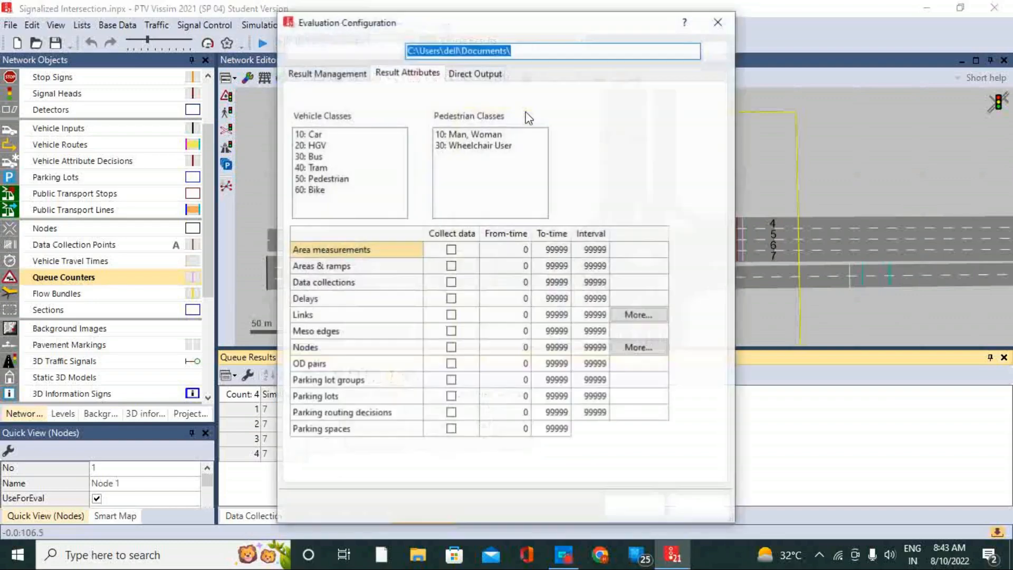
{"action": "left_click_drag", "start_coordinate": [550, 25], "coordinate": [477, 23]}
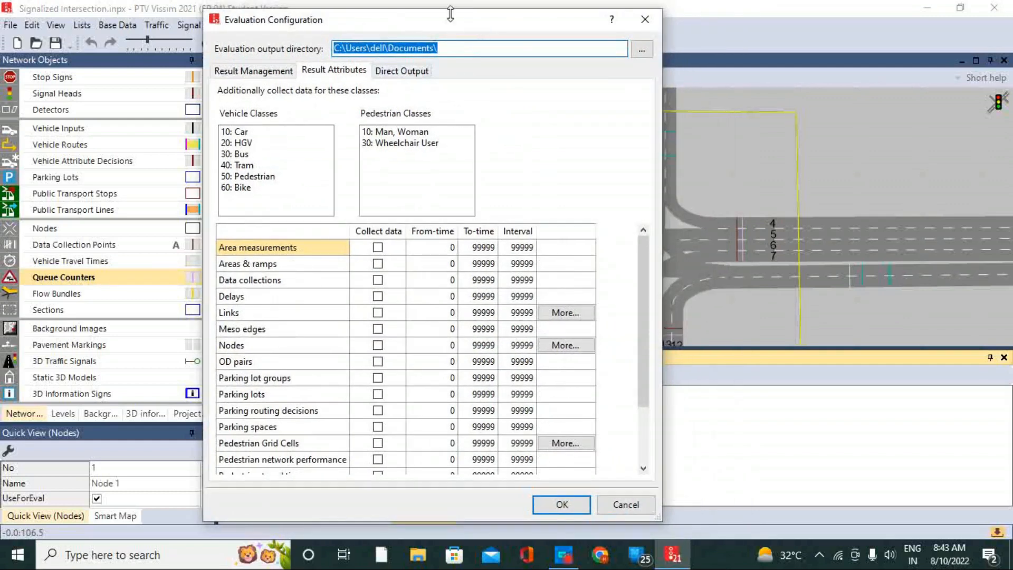
{"action": "left_click_drag", "start_coordinate": [446, 23], "coordinate": [413, 21]}
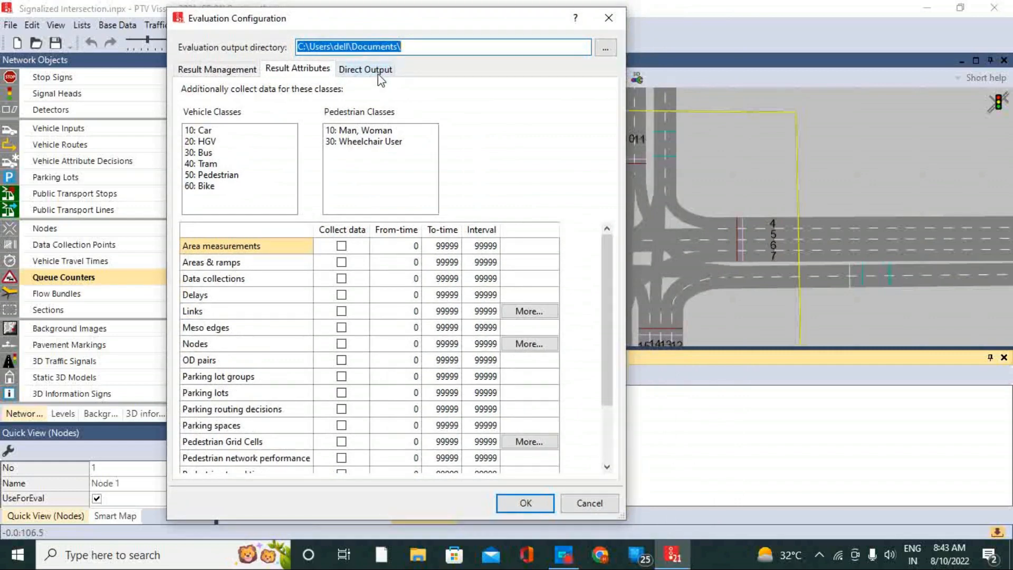
{"action": "left_click_drag", "start_coordinate": [387, 20], "coordinate": [364, 17]}
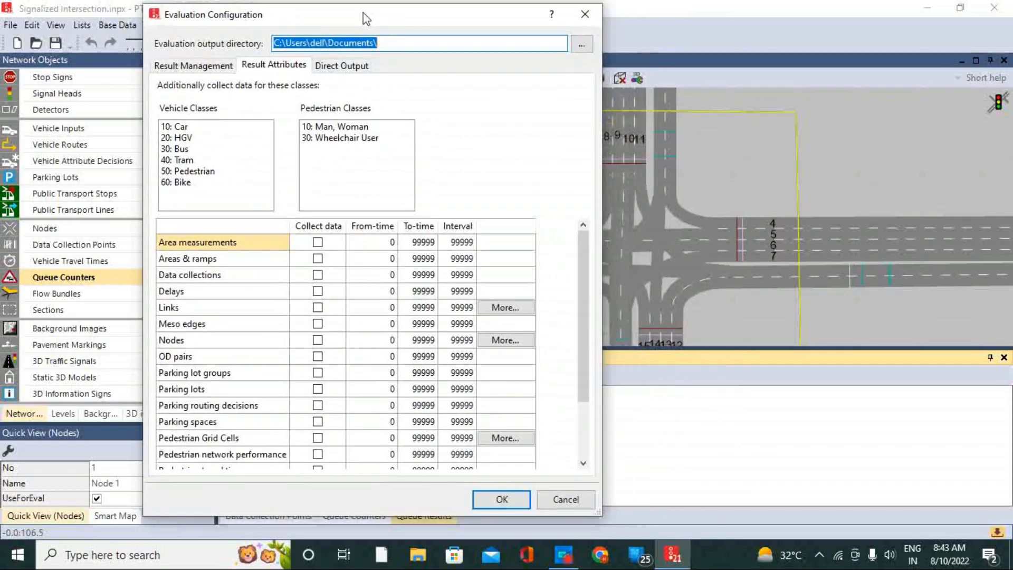
{"action": "left_click_drag", "start_coordinate": [457, 26], "coordinate": [482, 50]}
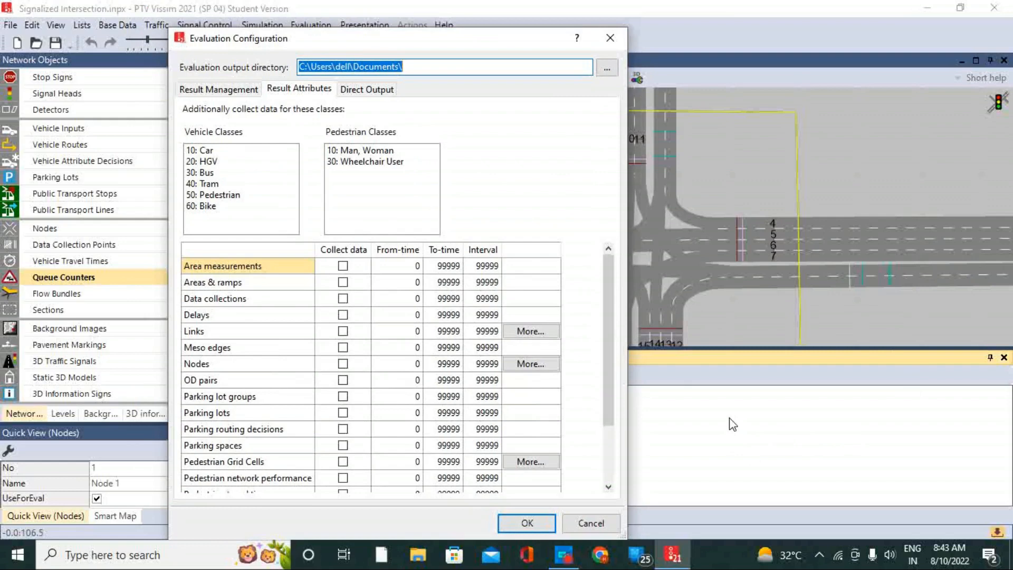
{"action": "left_click", "coordinate": [371, 93]}
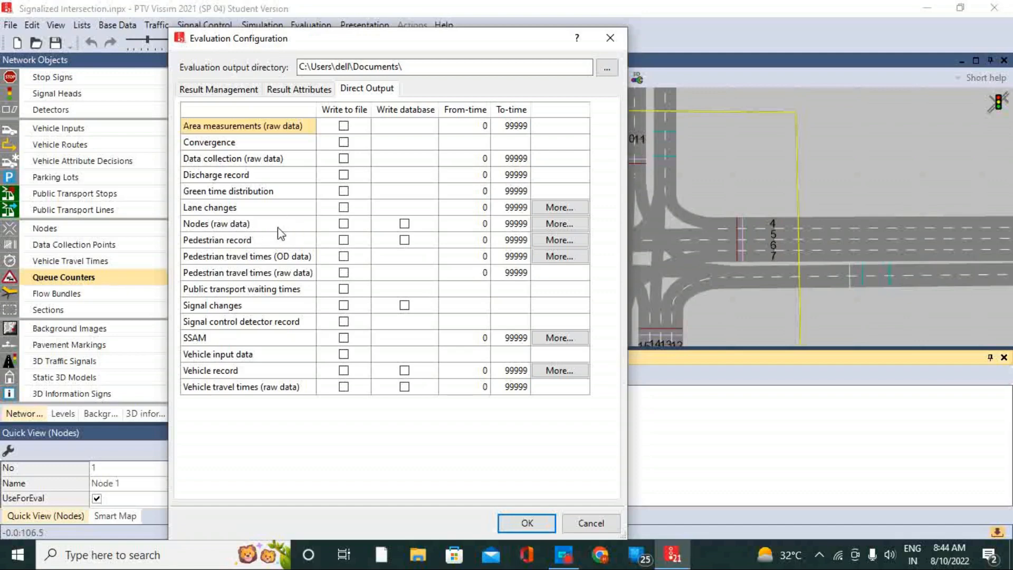
{"action": "left_click", "coordinate": [343, 226]}
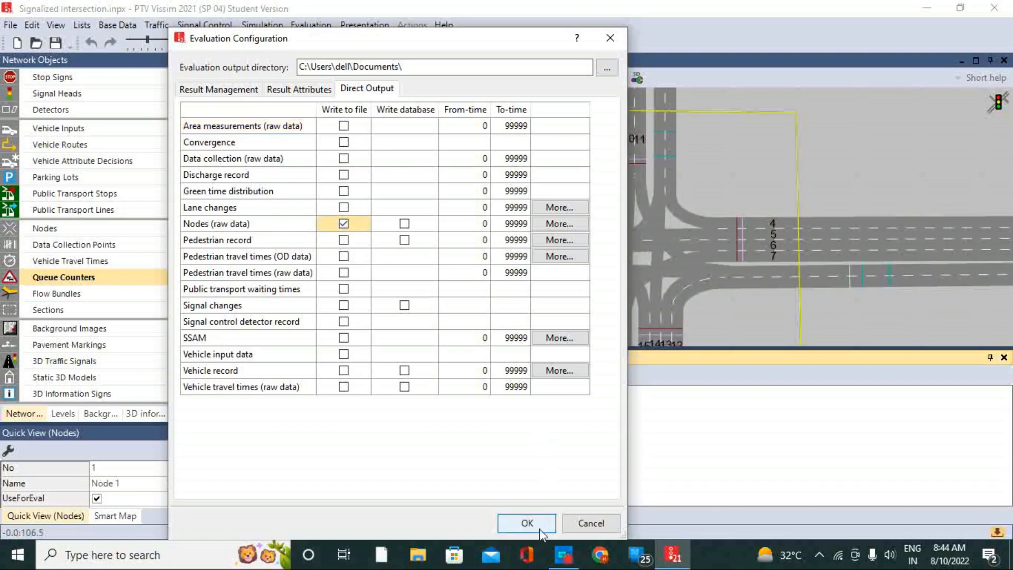
{"action": "left_click", "coordinate": [560, 224]}
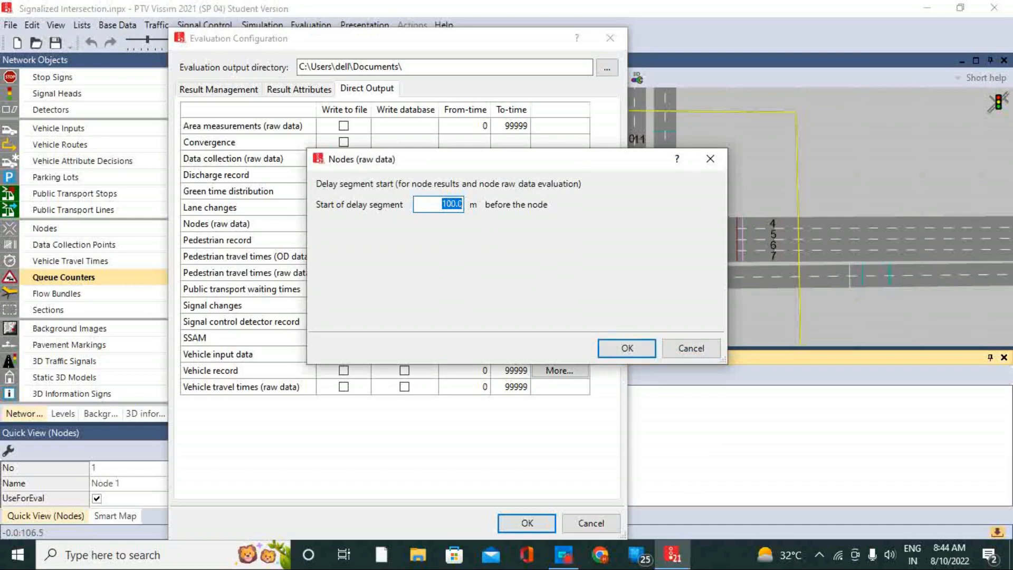
{"action": "left_click", "coordinate": [627, 349]}
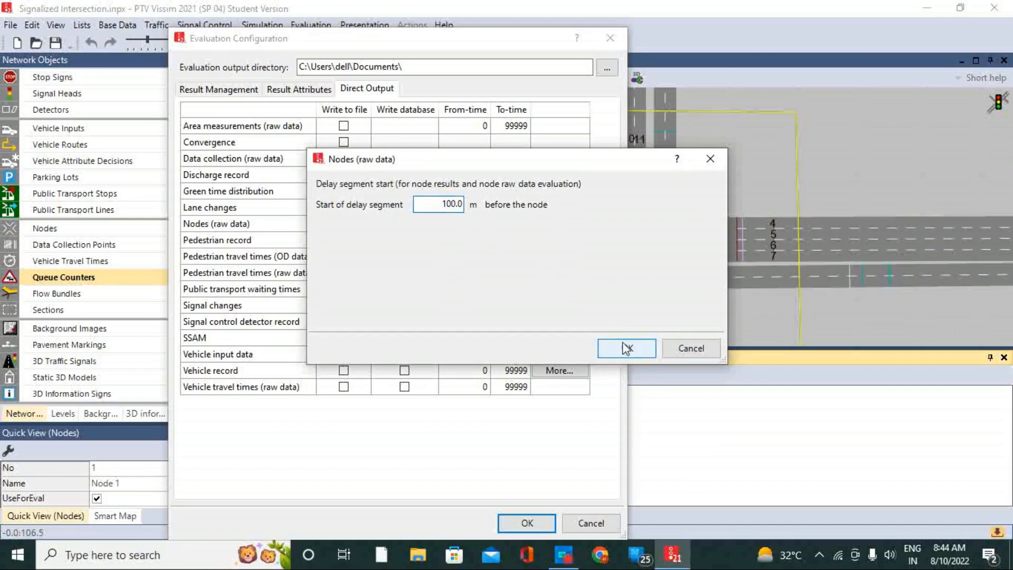
{"action": "left_click", "coordinate": [527, 523]}
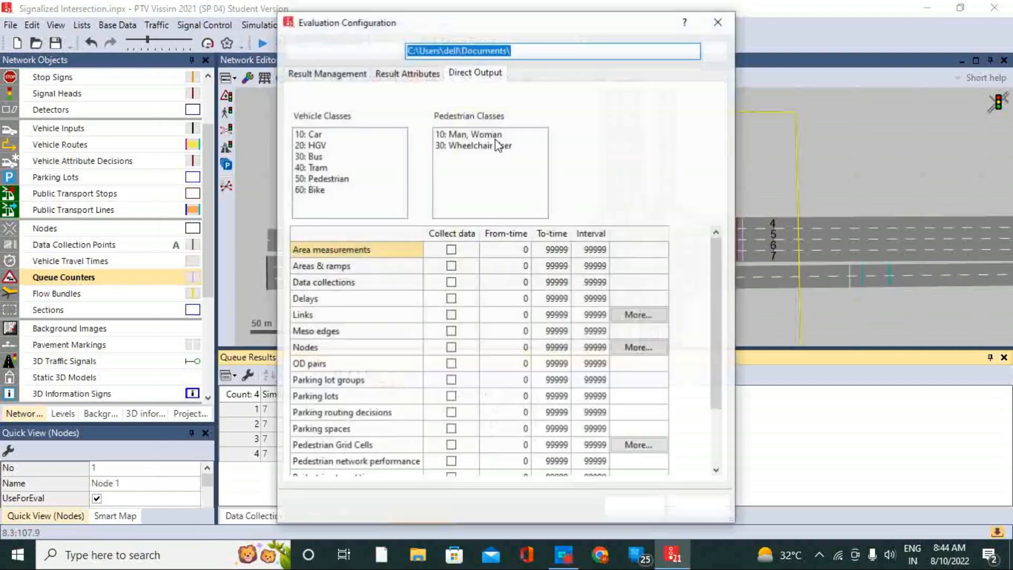
- Set the evaluation output directory to the Vissim Output folder inside Videos
{"action": "left_click", "coordinate": [475, 72]}
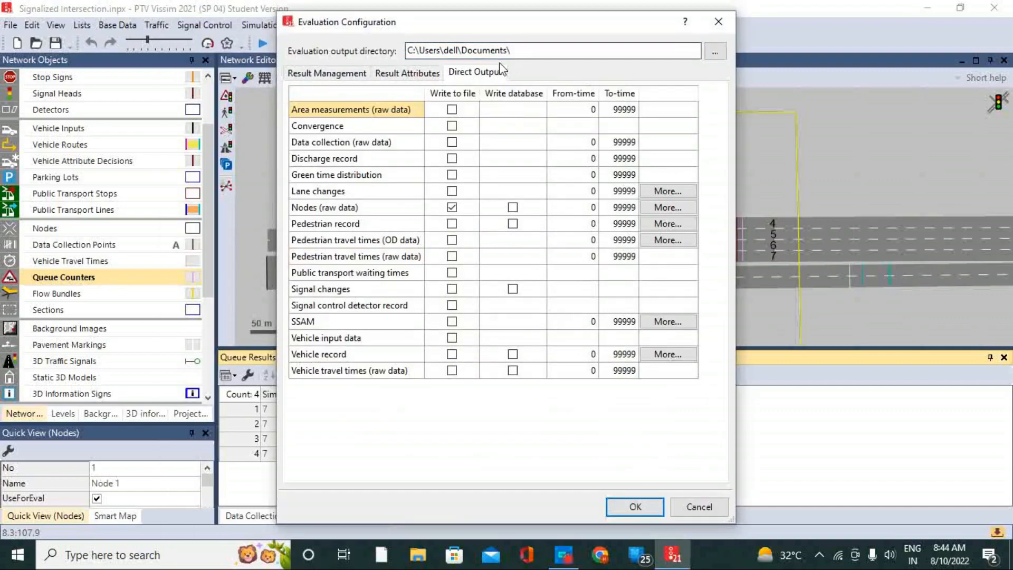
{"action": "left_click", "coordinate": [719, 54]}
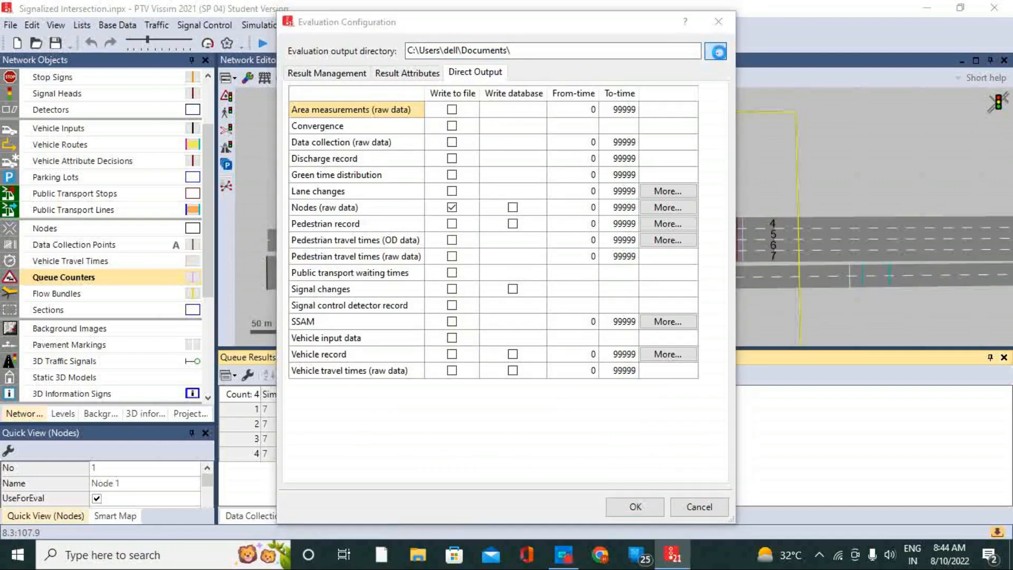
{"action": "left_click_drag", "start_coordinate": [533, 164], "coordinate": [546, 104]}
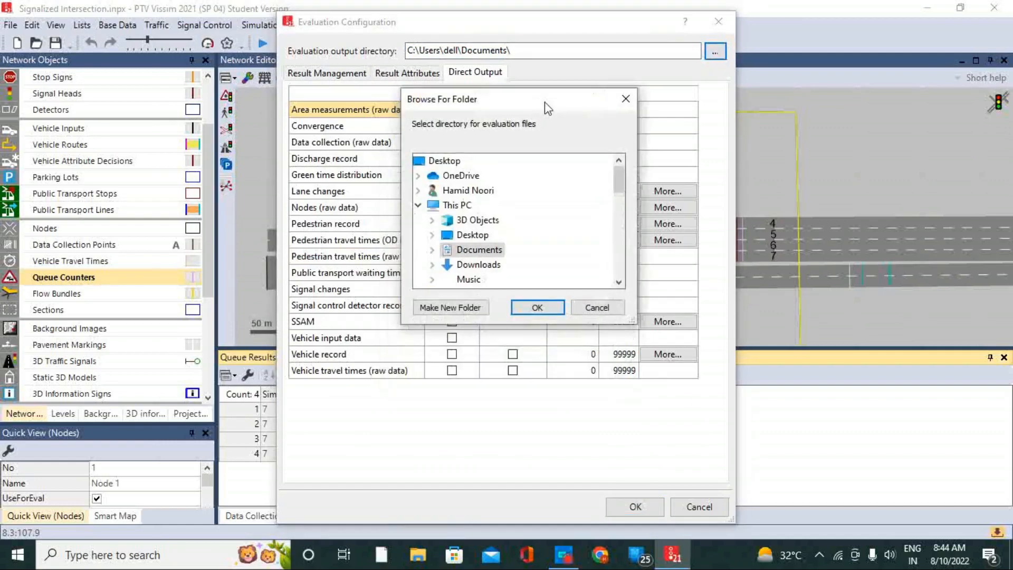
{"action": "left_click", "coordinate": [475, 233]}
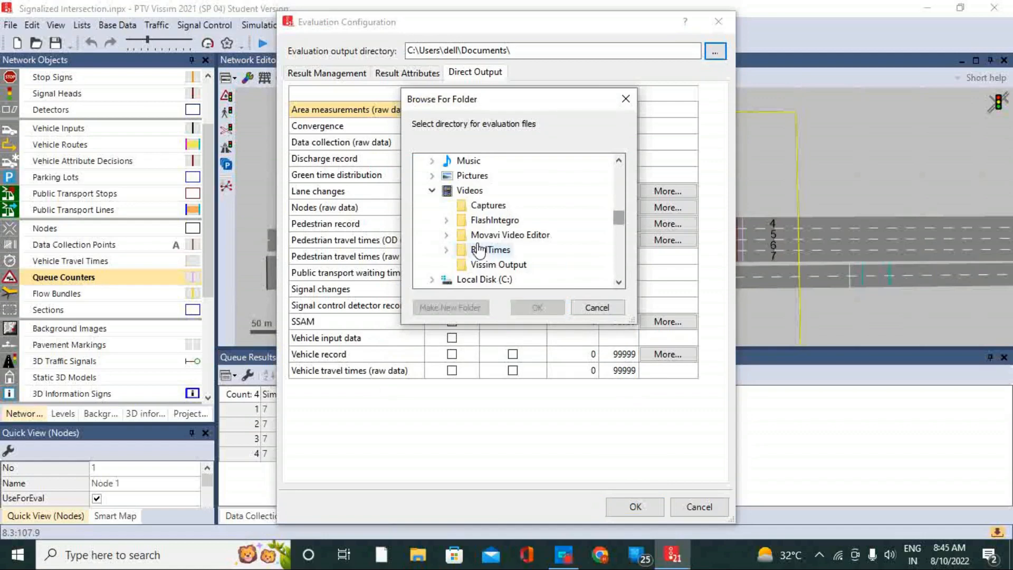
{"action": "left_click", "coordinate": [508, 266]}
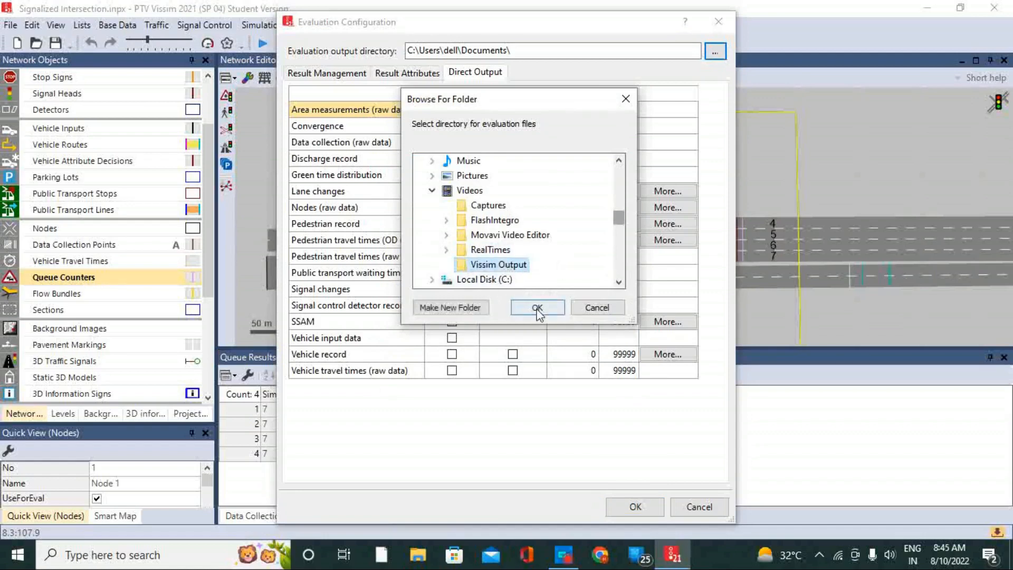
{"action": "left_click", "coordinate": [538, 309]}
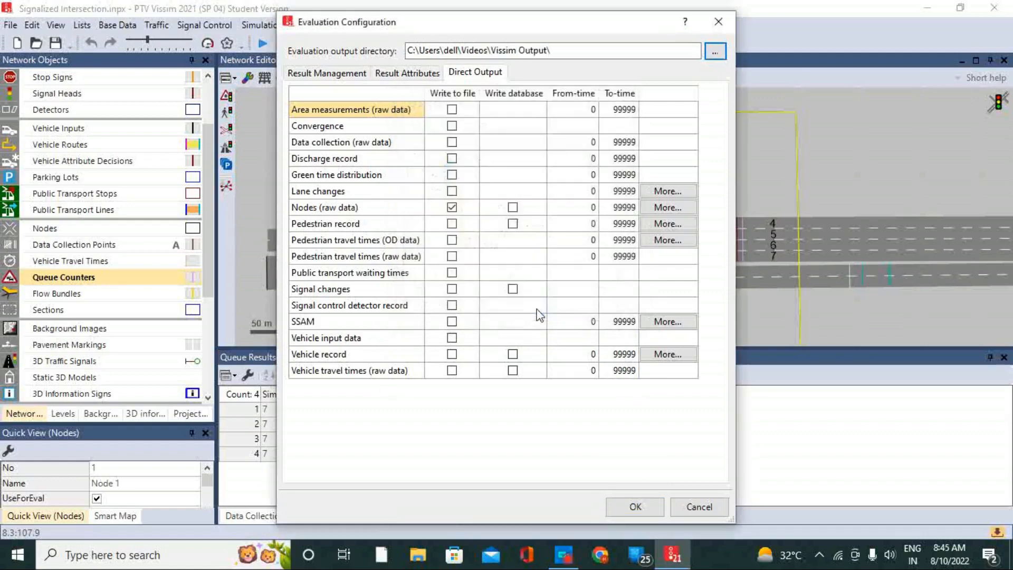
{"action": "left_click", "coordinate": [635, 507]}
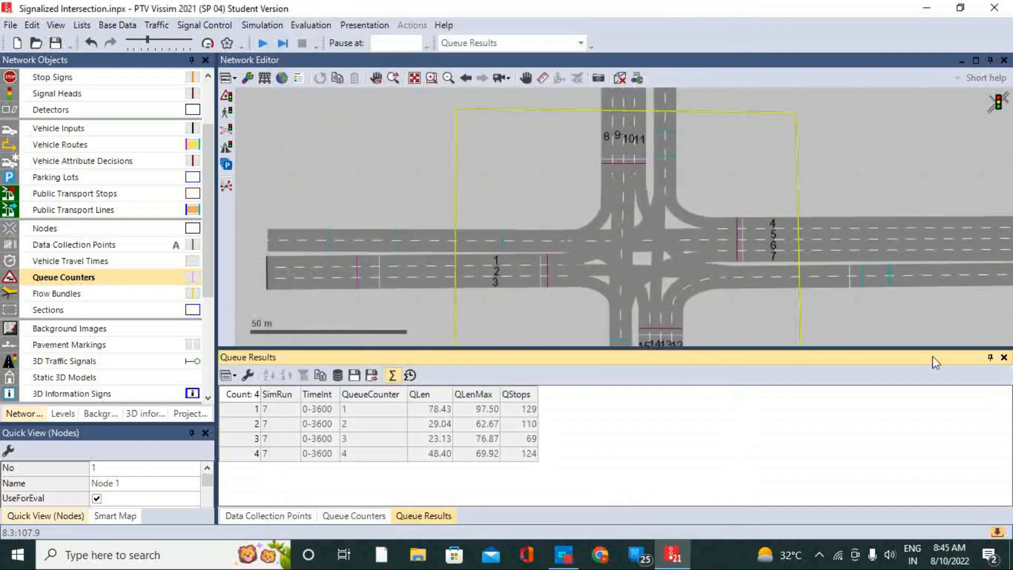
- Run the simulation again, saving the network changes, and adjust the simulation speed
{"action": "left_click", "coordinate": [262, 43]}
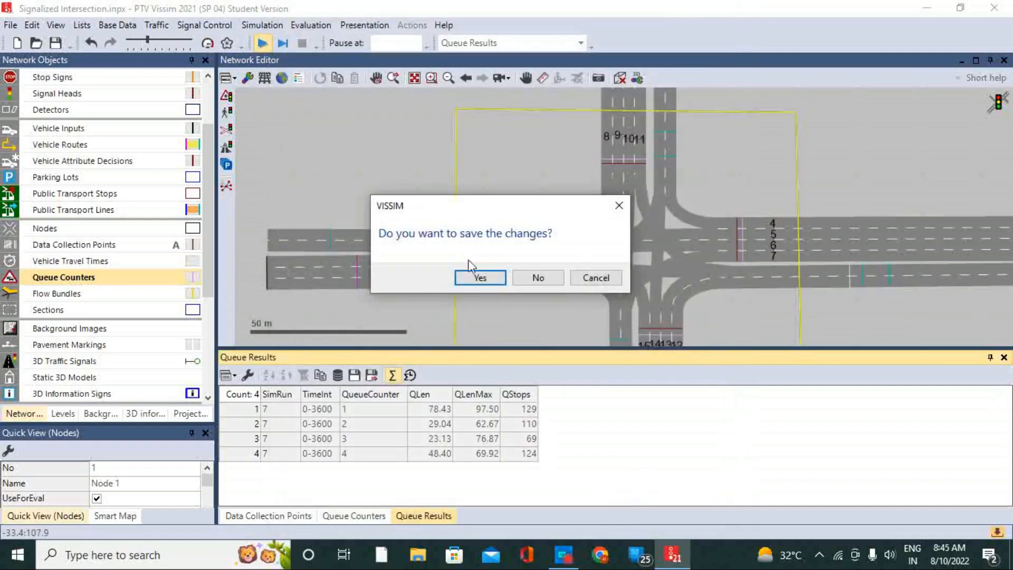
{"action": "left_click", "coordinate": [476, 277]}
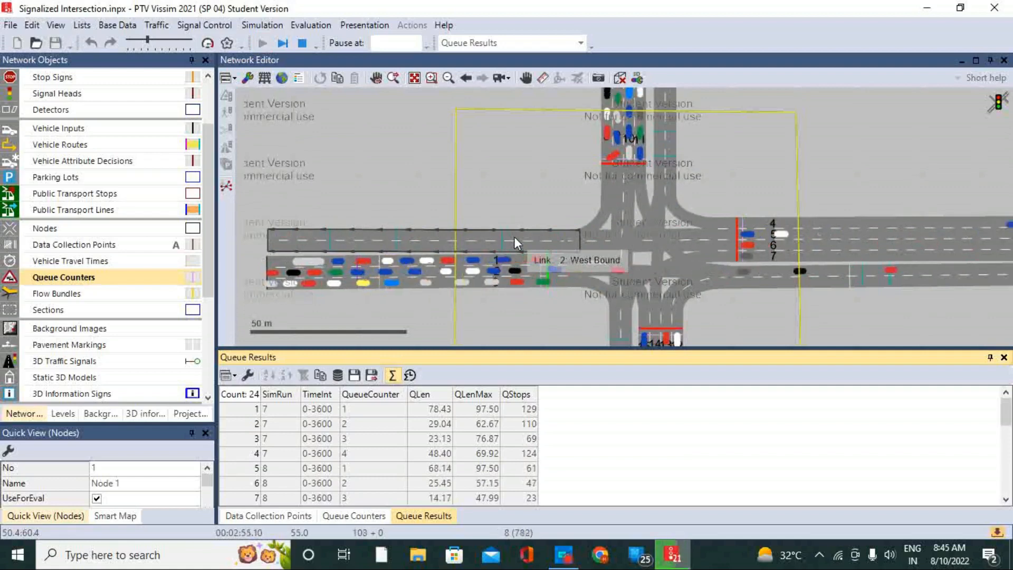
{"action": "left_click", "coordinate": [180, 45]}
{"action": "left_click", "coordinate": [179, 45]}
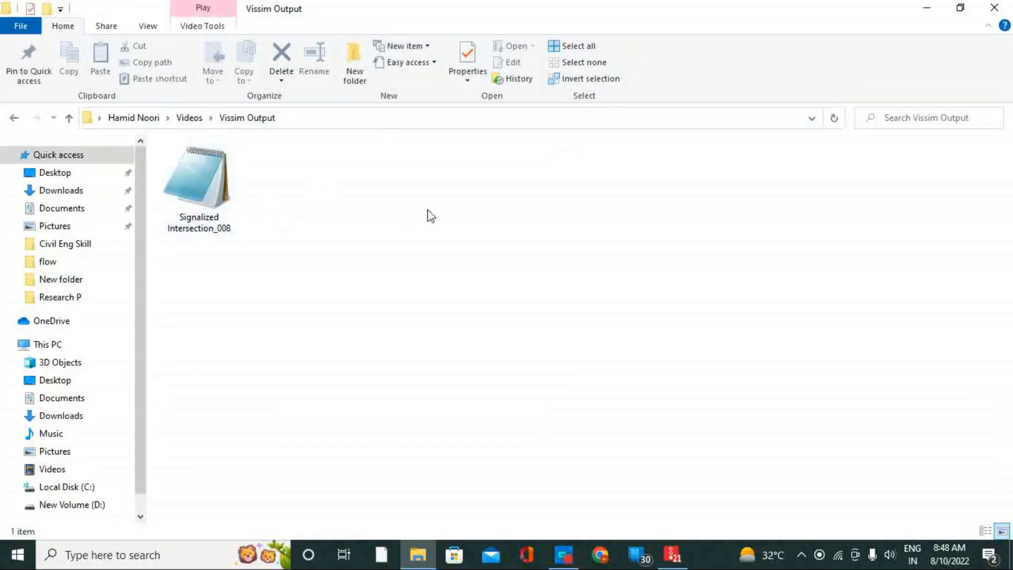
- Check the file properties of Signalized Intersection_008 in the Vissim Output folder
{"action": "left_click", "coordinate": [214, 207]}
{"action": "right_click", "coordinate": [226, 203]}
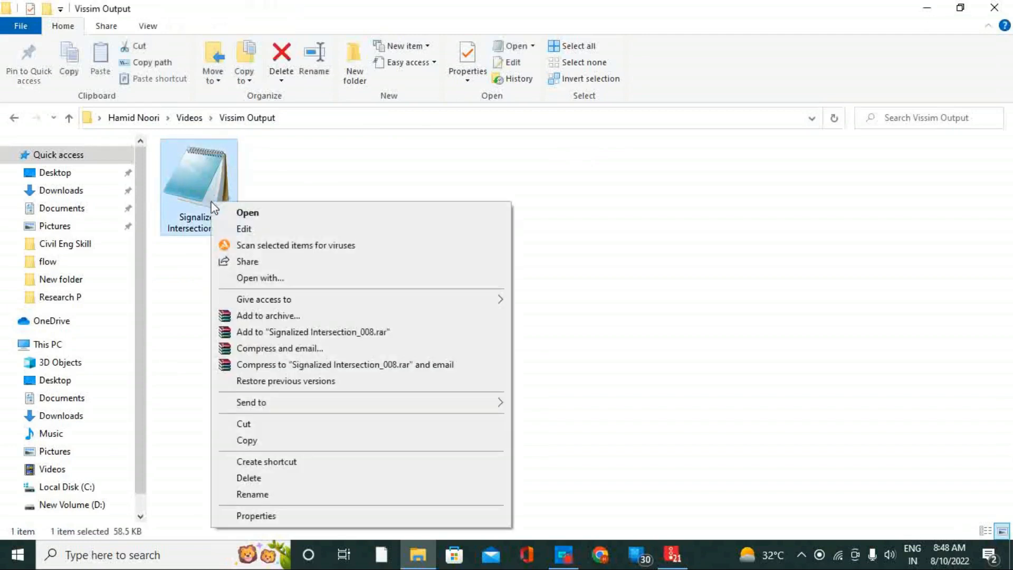
{"action": "key", "text": "r"}
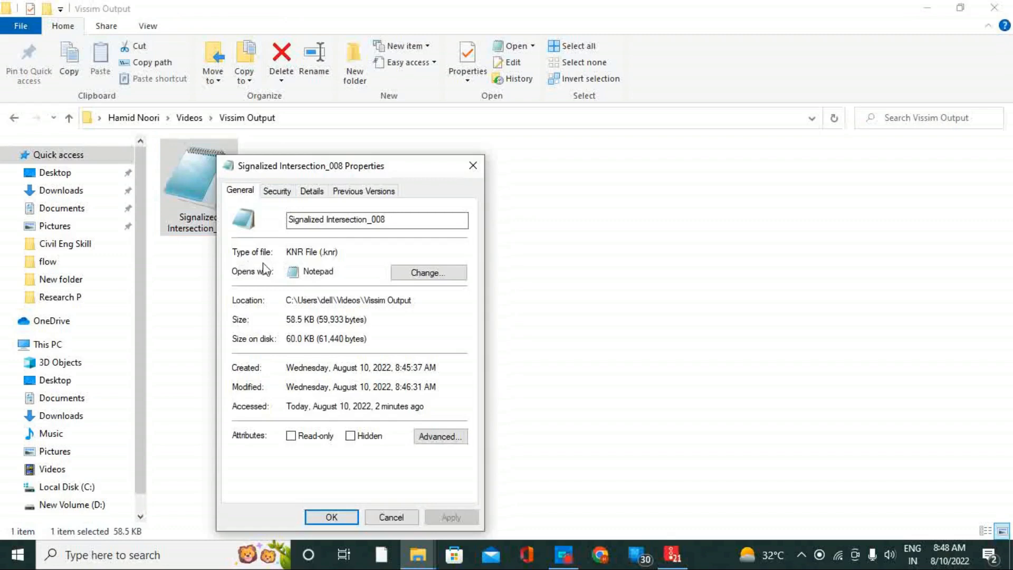
{"action": "left_click", "coordinate": [382, 518]}
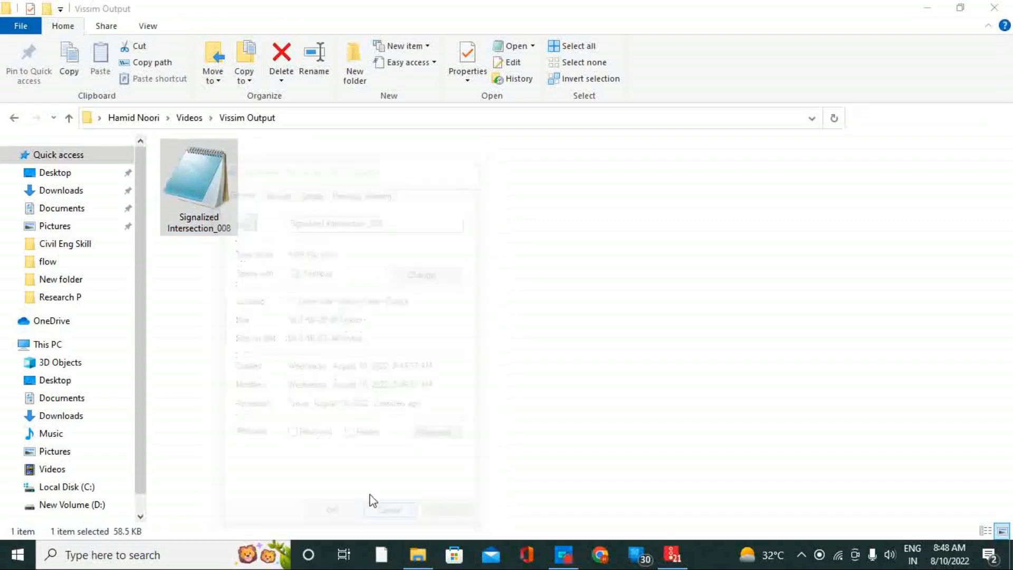
{"action": "right_click", "coordinate": [210, 185]}
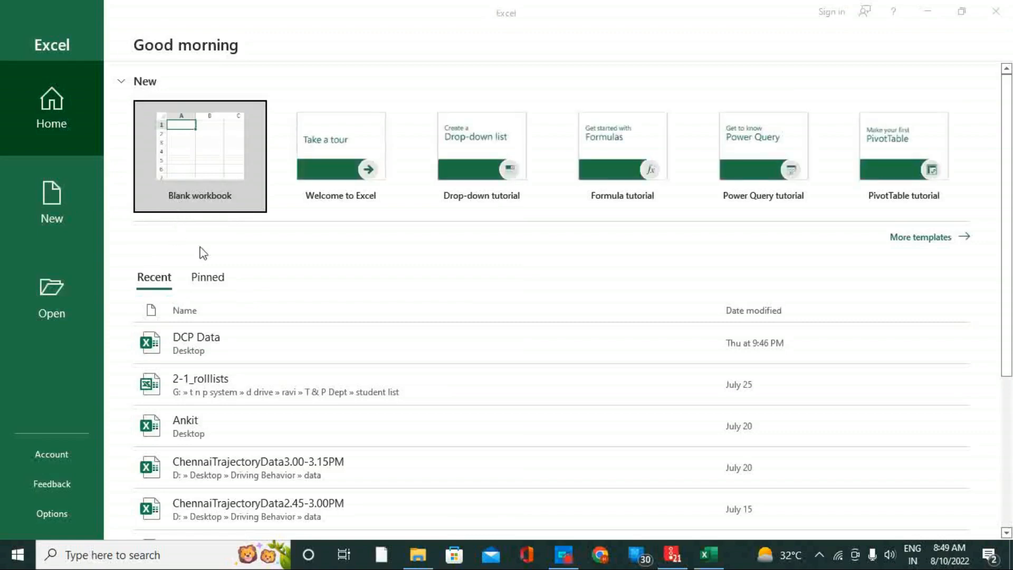
- Switch to Excel and open Signalized Intersection_008 from the Desktop, with the file filter set to All Files
{"action": "left_click", "coordinate": [55, 296]}
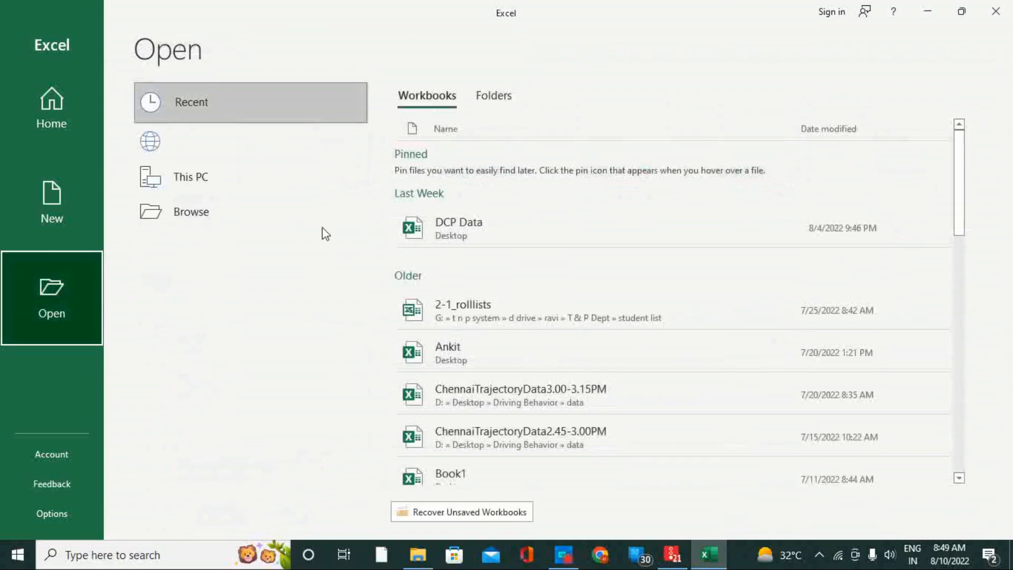
{"action": "left_click", "coordinate": [196, 252]}
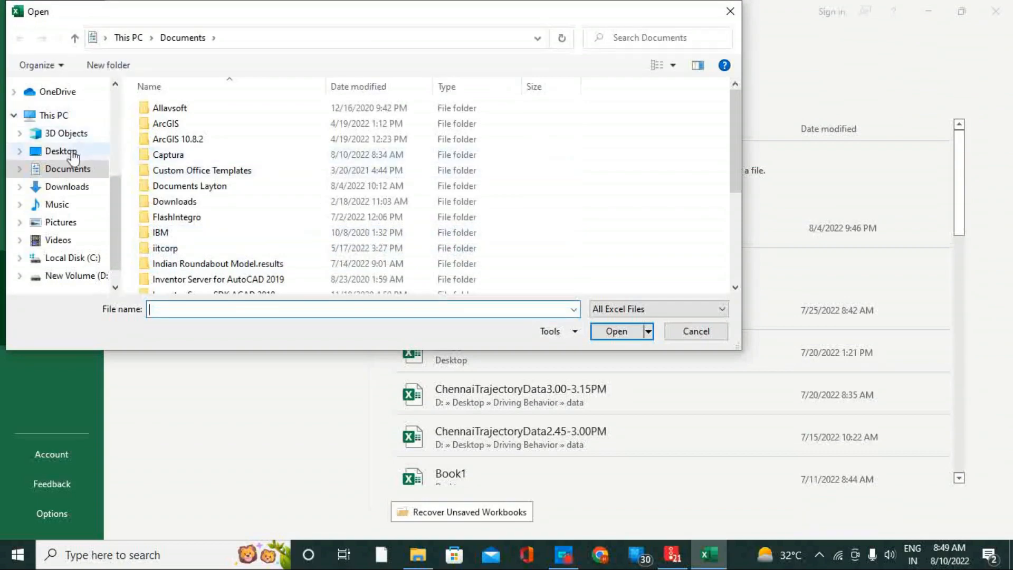
{"action": "left_click", "coordinate": [60, 151]}
{"action": "left_click_drag", "start_coordinate": [734, 181], "coordinate": [660, 261]}
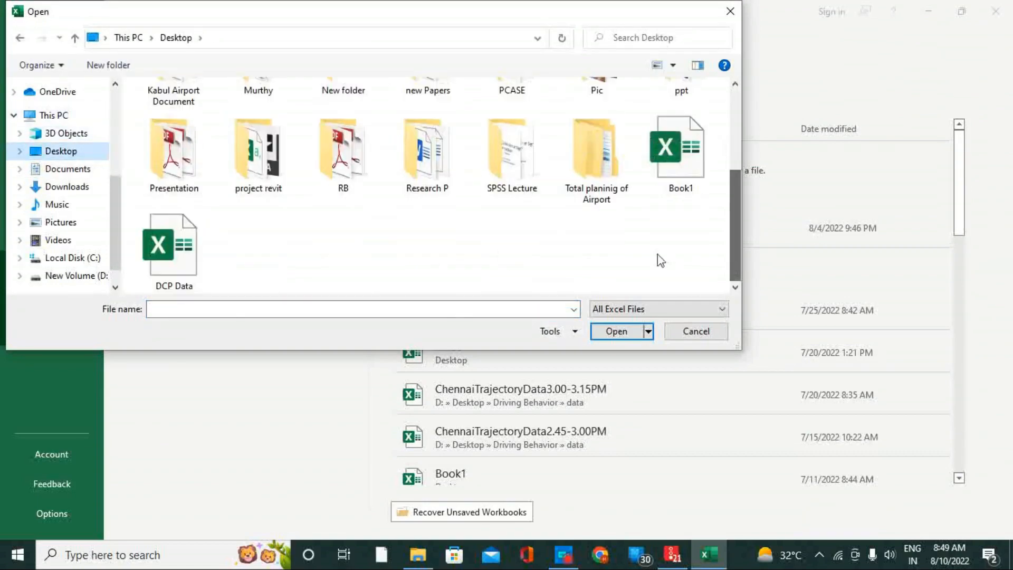
{"action": "left_click", "coordinate": [633, 309]}
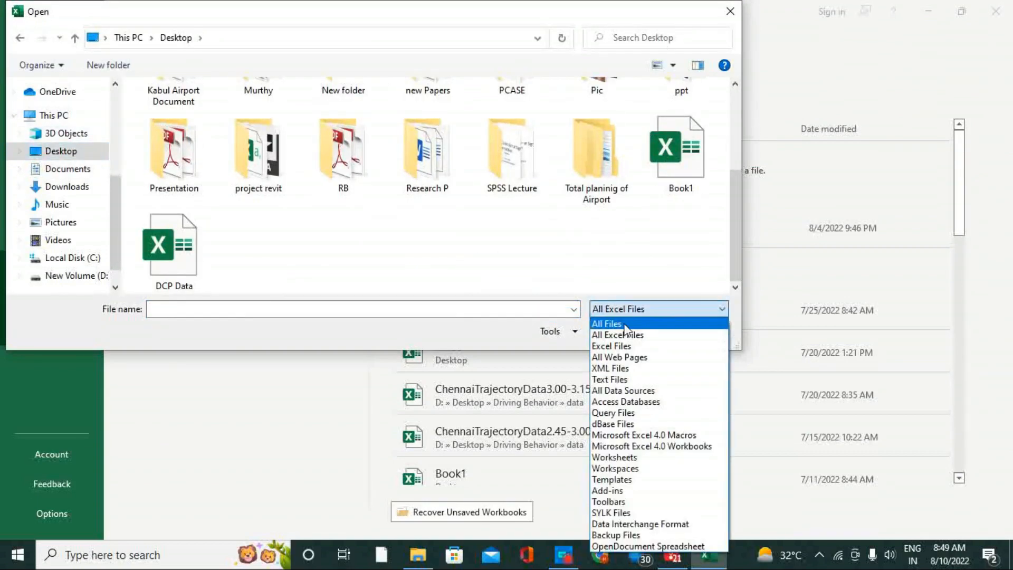
{"action": "left_click", "coordinate": [623, 322]}
{"action": "scroll", "coordinate": [681, 127], "scroll_direction": "down", "scroll_amount": 5}
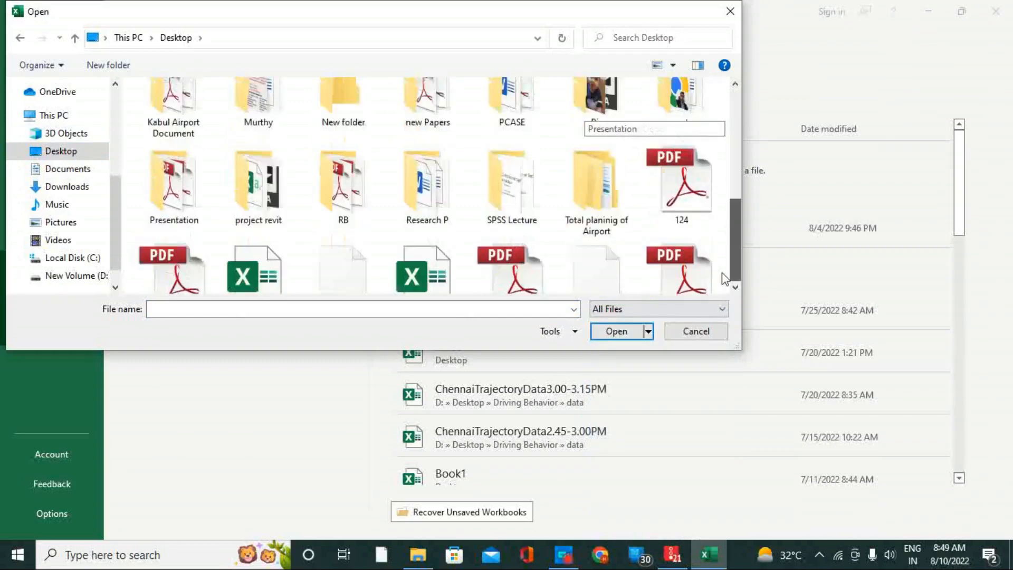
{"action": "left_click", "coordinate": [590, 239]}
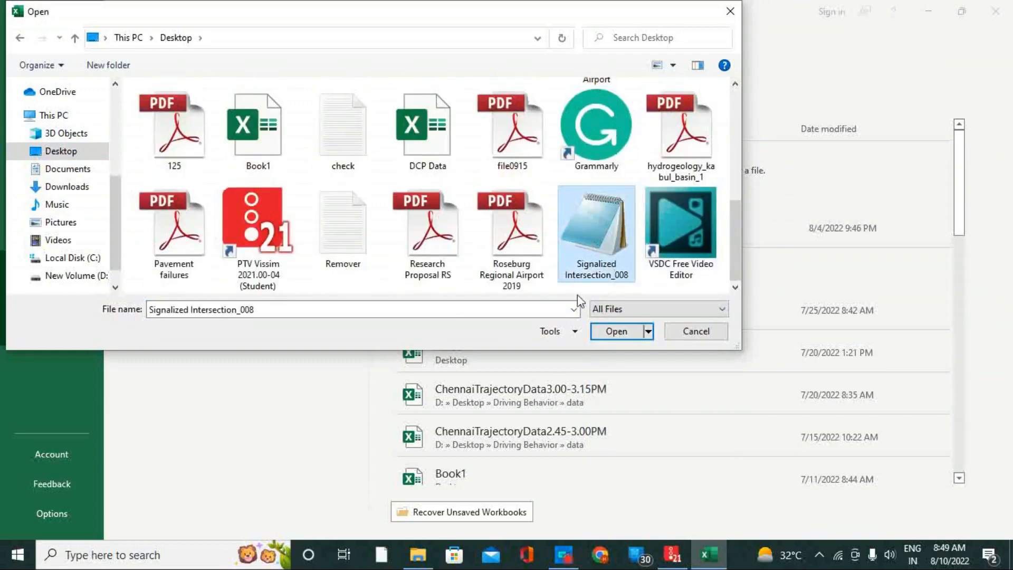
{"action": "left_click", "coordinate": [615, 332]}
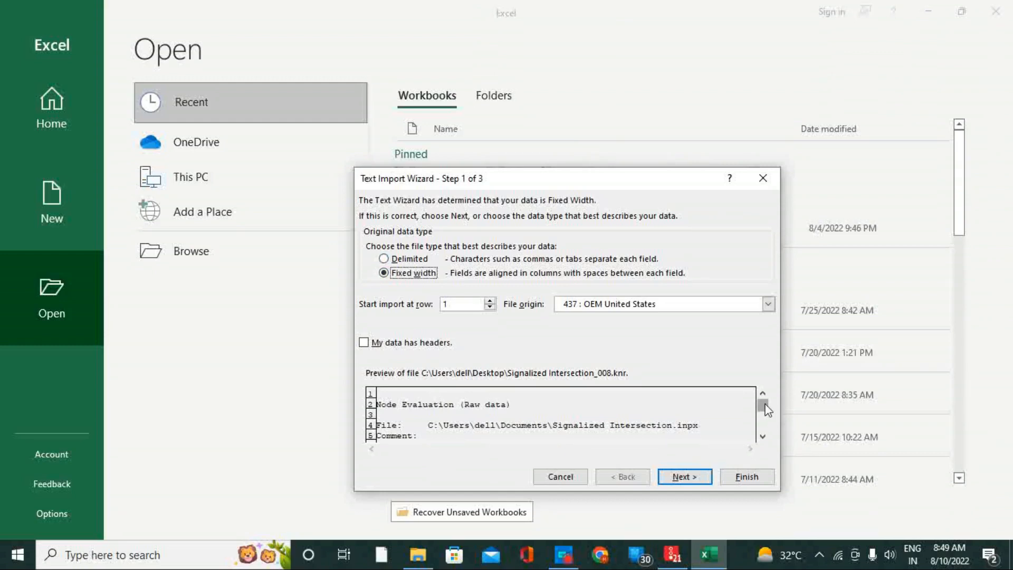
- Import the file as delimited text, using Semicolon instead of Tab as the only delimiter and the General column format
{"action": "mouse_move", "coordinate": [764, 407]}
{"action": "left_mouse_down"}
{"action": "mouse_move", "coordinate": [766, 428]}
{"action": "mouse_move", "coordinate": [754, 390]}
{"action": "left_mouse_up"}
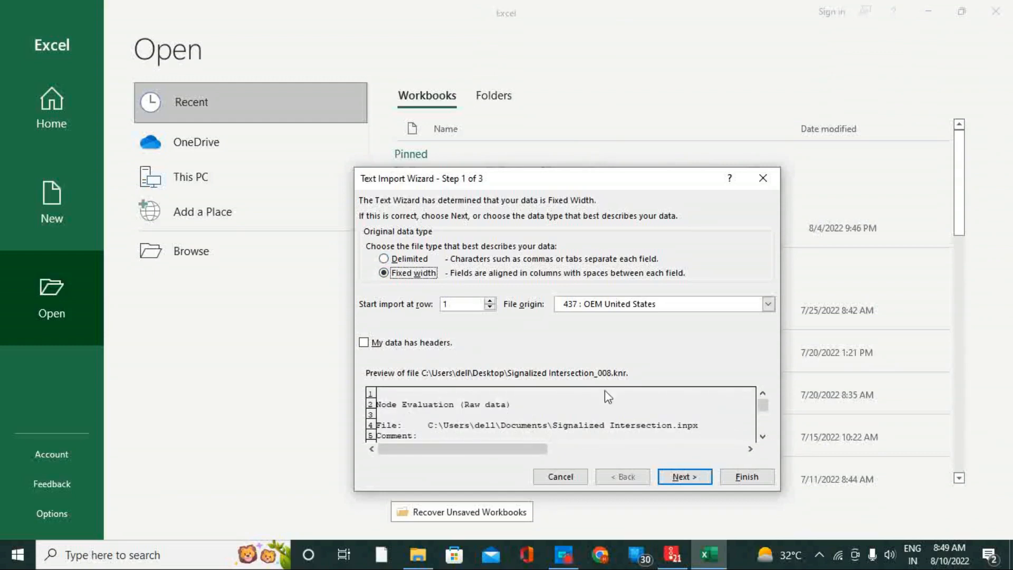
{"action": "left_click", "coordinate": [383, 259]}
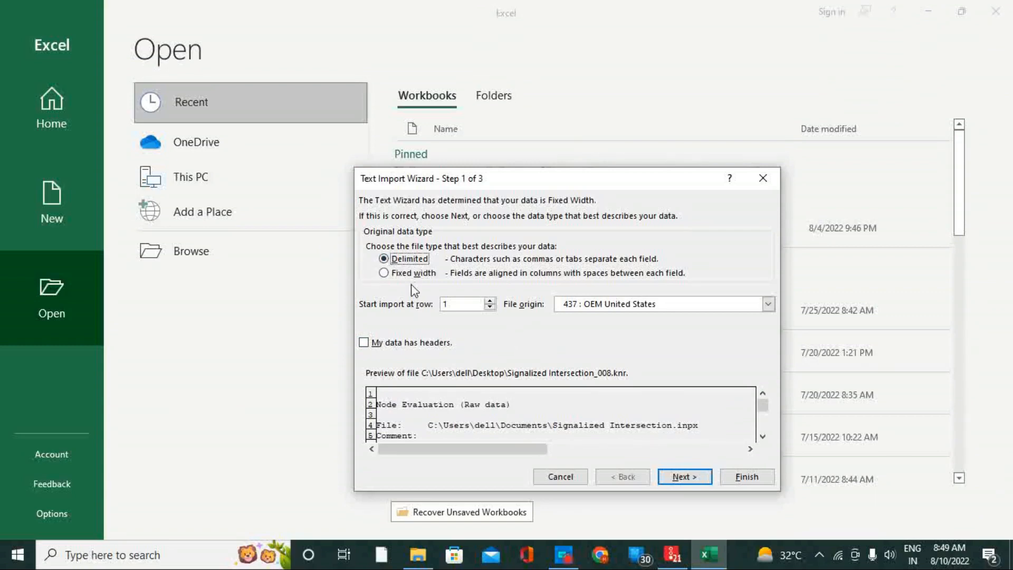
{"action": "left_click", "coordinate": [685, 478]}
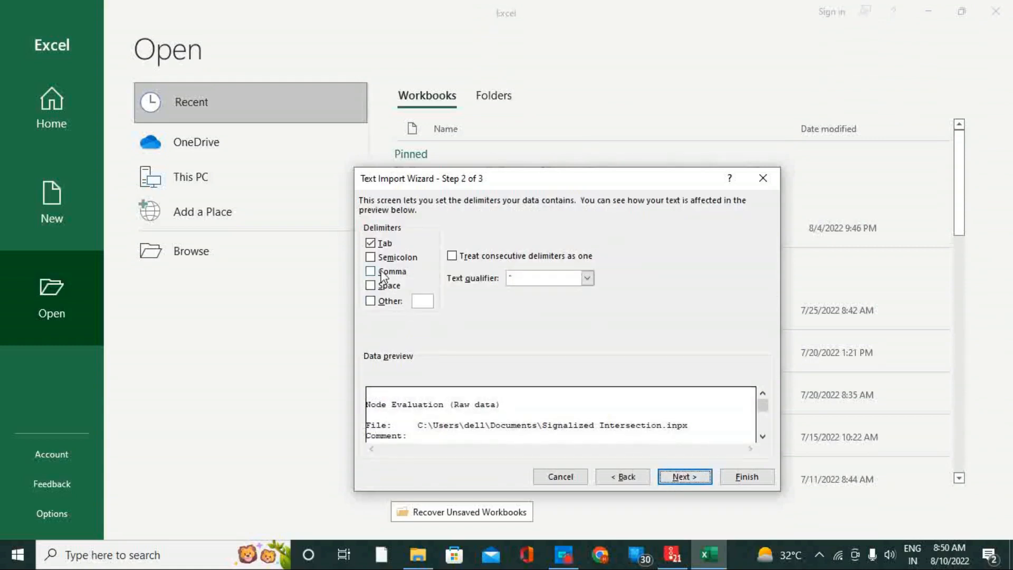
{"action": "left_click", "coordinate": [370, 257]}
{"action": "left_click", "coordinate": [370, 244]}
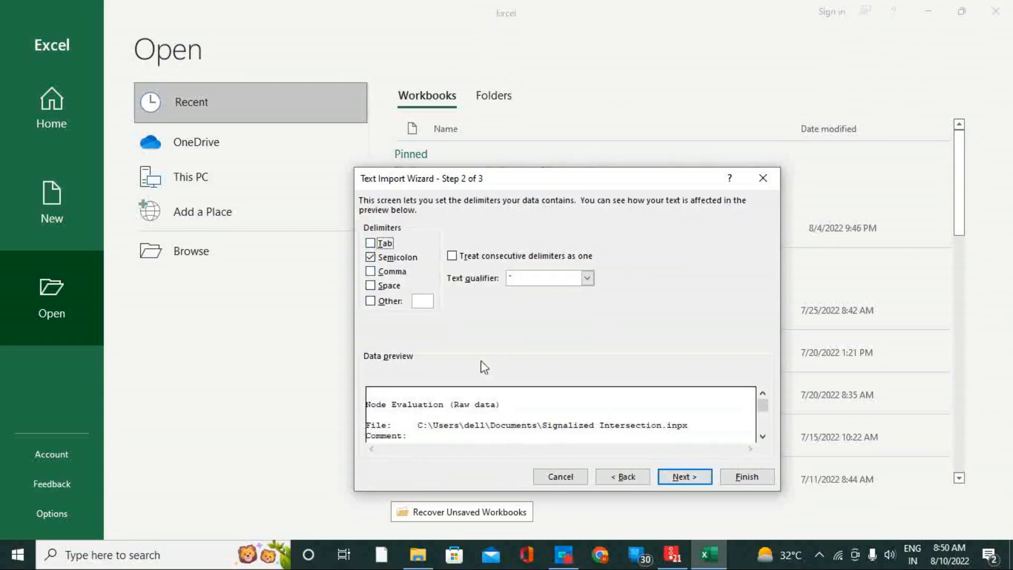
{"action": "left_click", "coordinate": [688, 476]}
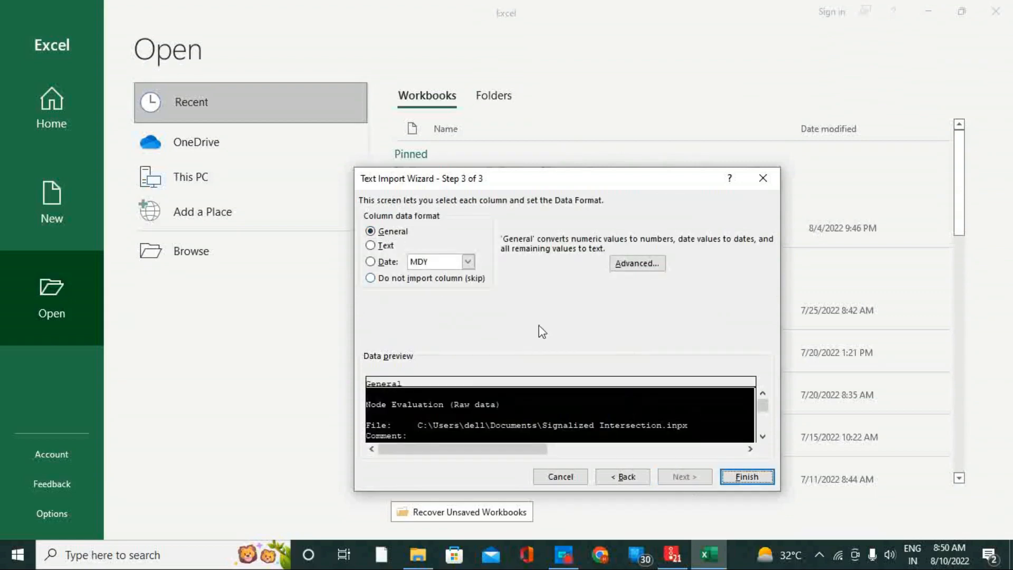
{"action": "left_click", "coordinate": [739, 469]}
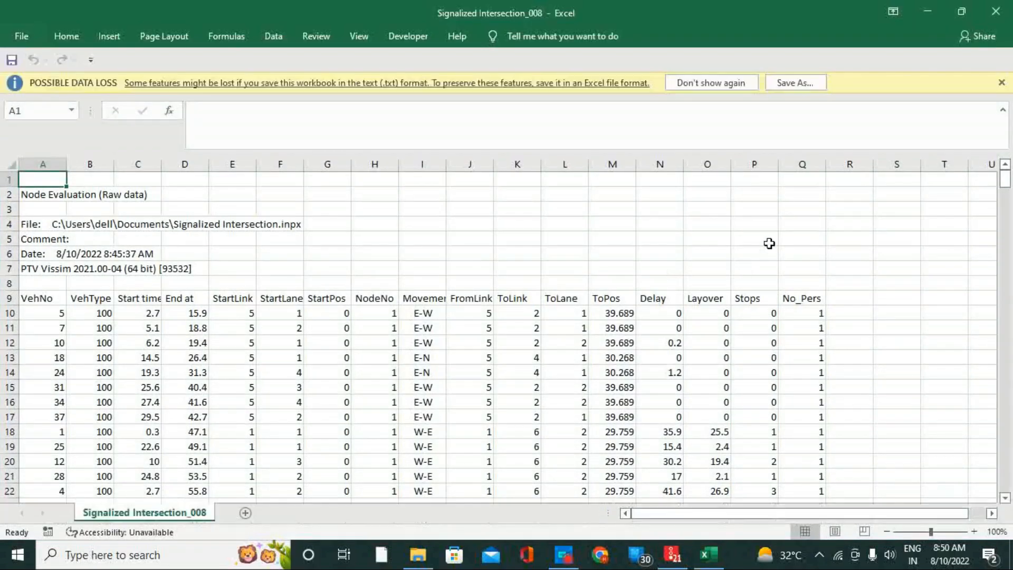
- Auto-fit the widths of columns A to Q and check the title, source file and date rows
{"action": "left_click_drag", "start_coordinate": [805, 163], "coordinate": [67, 162]}
{"action": "double_click", "coordinate": [67, 163]}
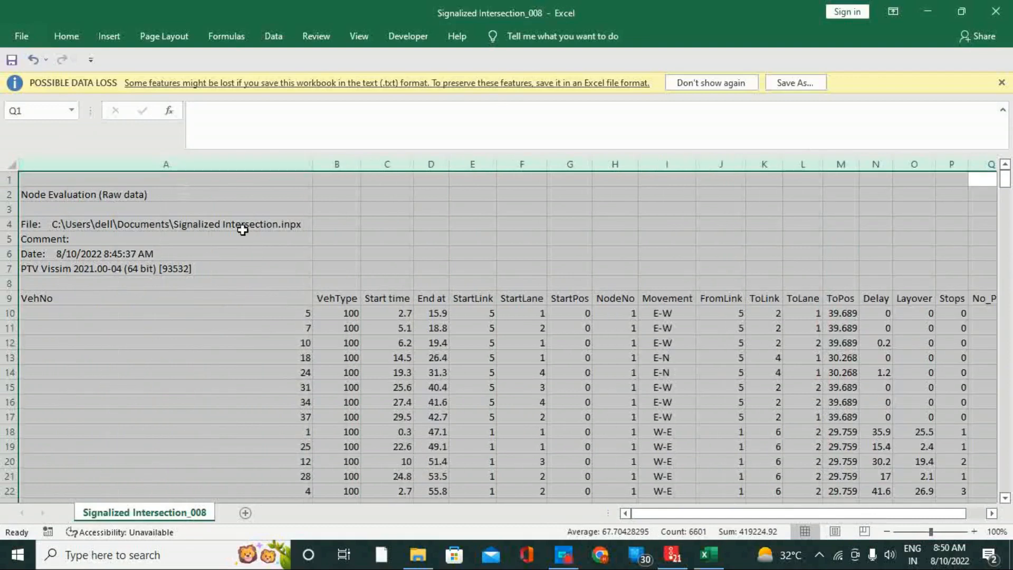
{"action": "left_click", "coordinate": [214, 448]}
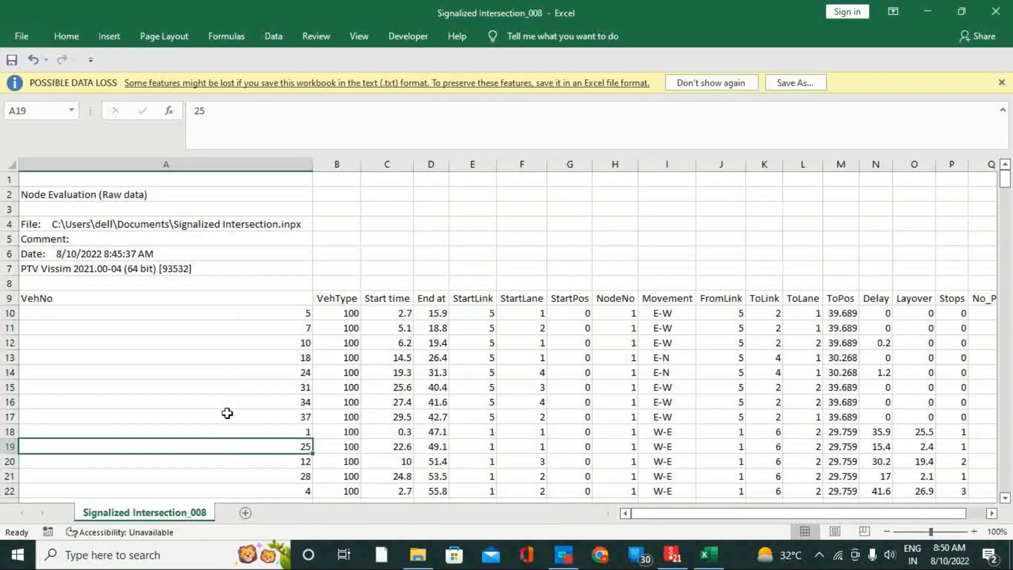
{"action": "left_click", "coordinate": [112, 195]}
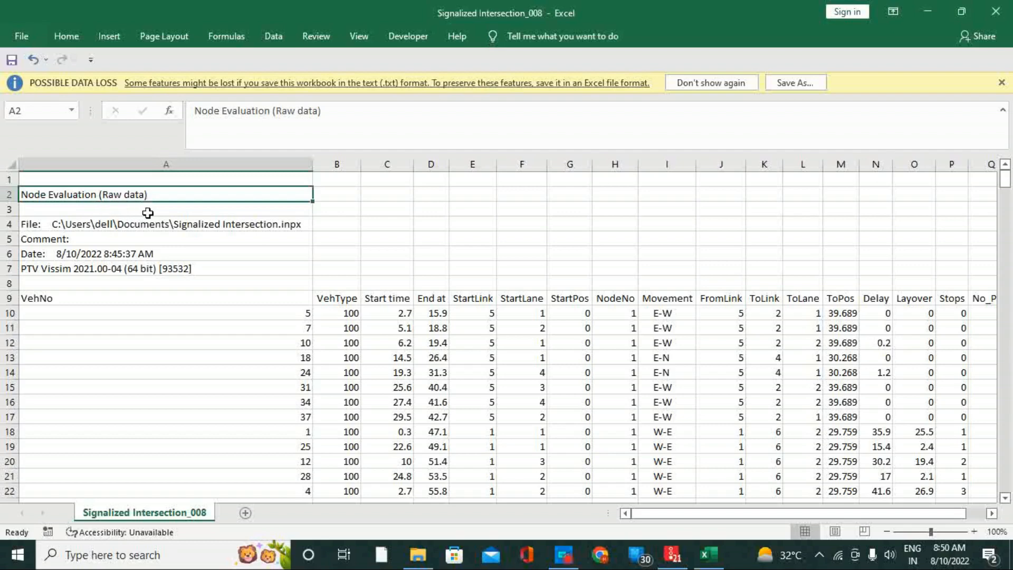
{"action": "left_click", "coordinate": [115, 223]}
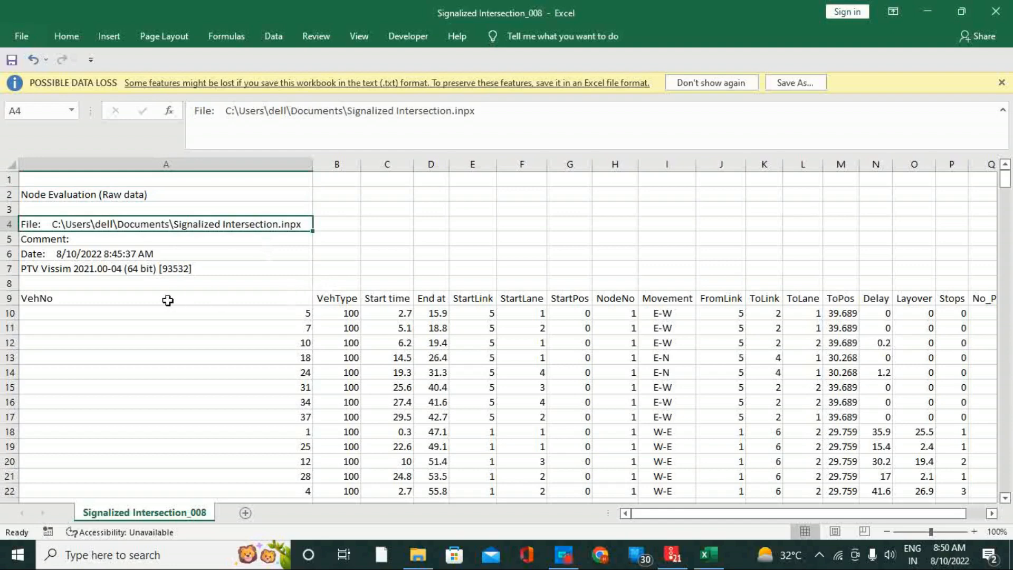
{"action": "left_click", "coordinate": [79, 258]}
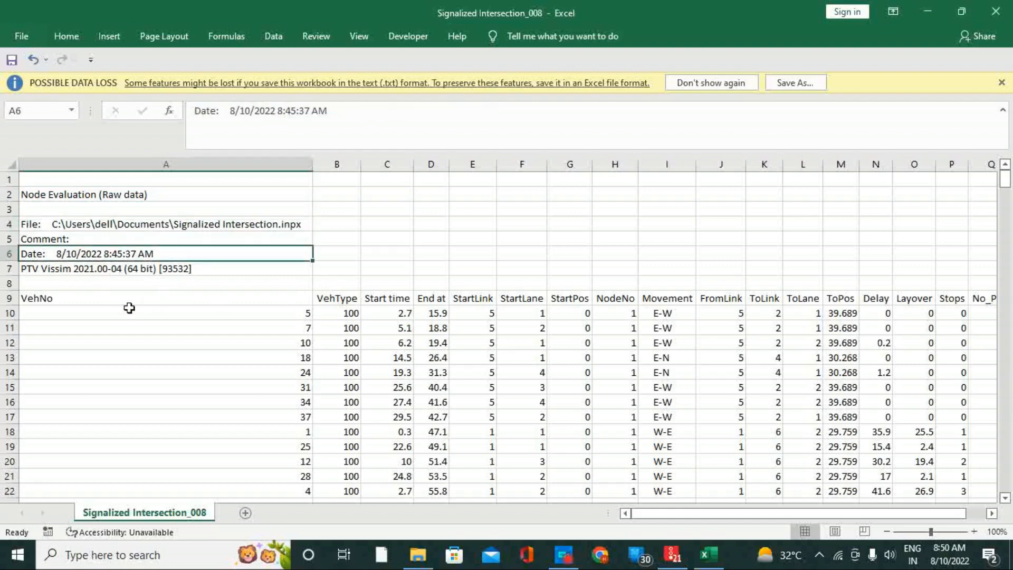
- Widen columns B to Q to one uniform width
{"action": "left_click_drag", "start_coordinate": [634, 517], "coordinate": [660, 516]}
{"action": "left_click", "coordinate": [338, 168]}
{"action": "left_click_drag", "start_coordinate": [338, 167], "coordinate": [973, 159]}
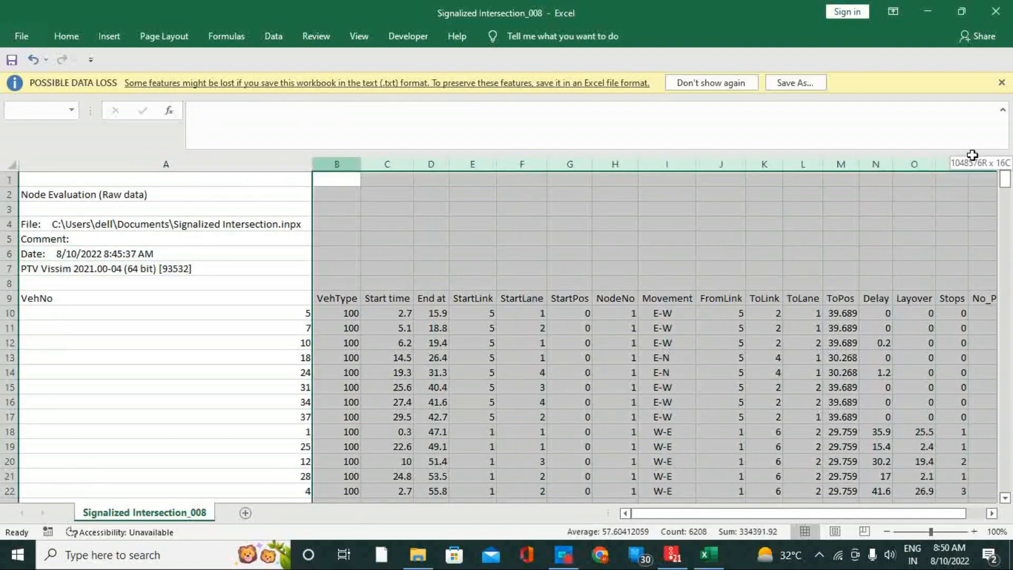
{"action": "left_click_drag", "start_coordinate": [362, 165], "coordinate": [431, 166]}
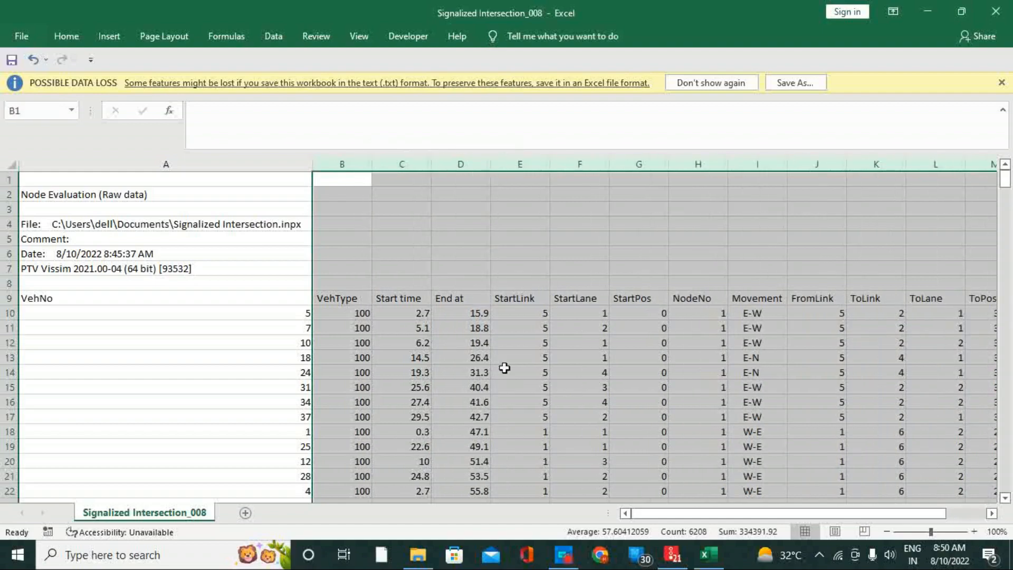
- Examine the node raw data columns, including Movement, NodeNo, VehType, Delay and Stops, across the vehicle records
{"action": "left_click_drag", "start_coordinate": [685, 514], "coordinate": [709, 513]}
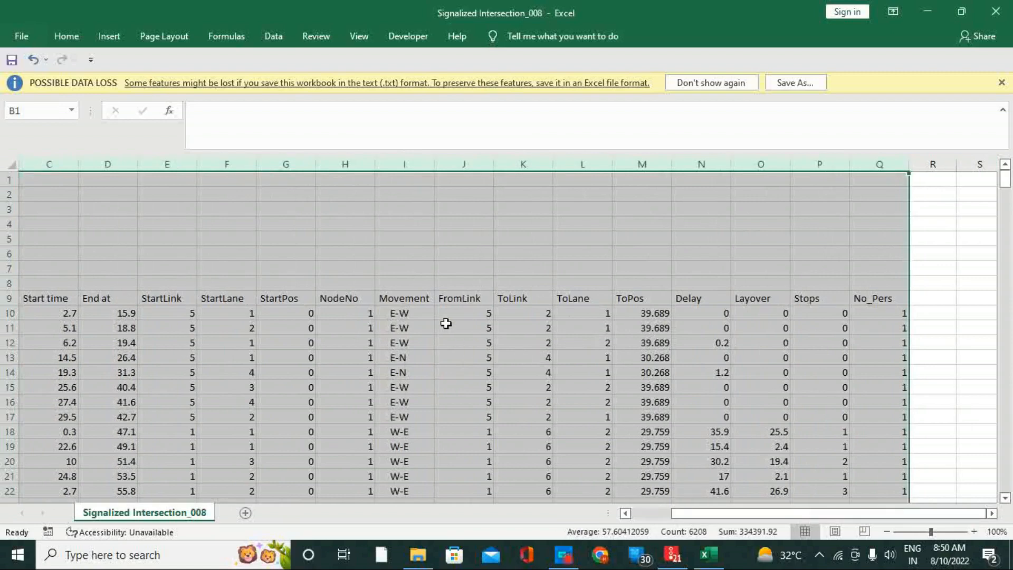
{"action": "left_click", "coordinate": [404, 299]}
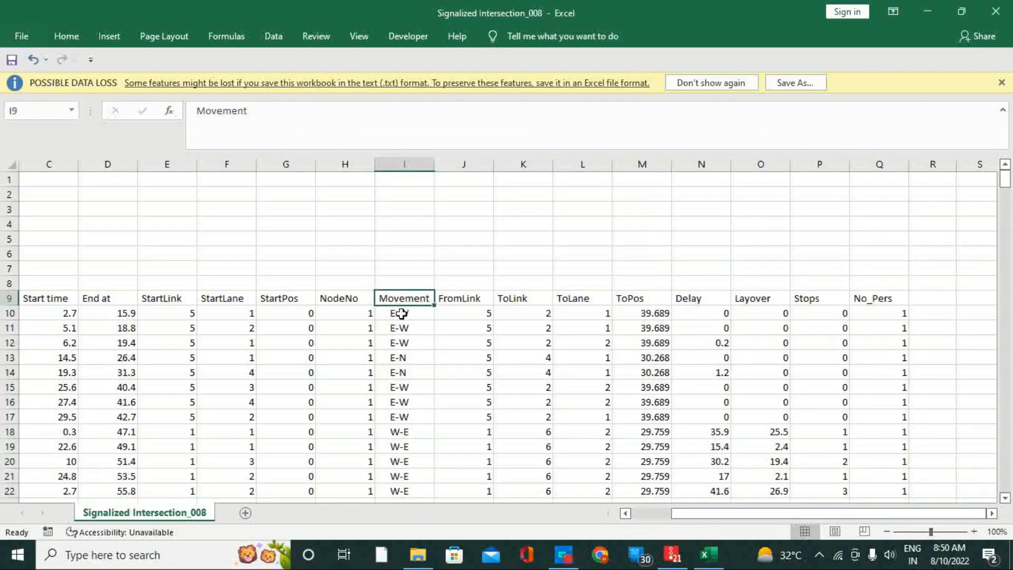
{"action": "left_click", "coordinate": [401, 315]}
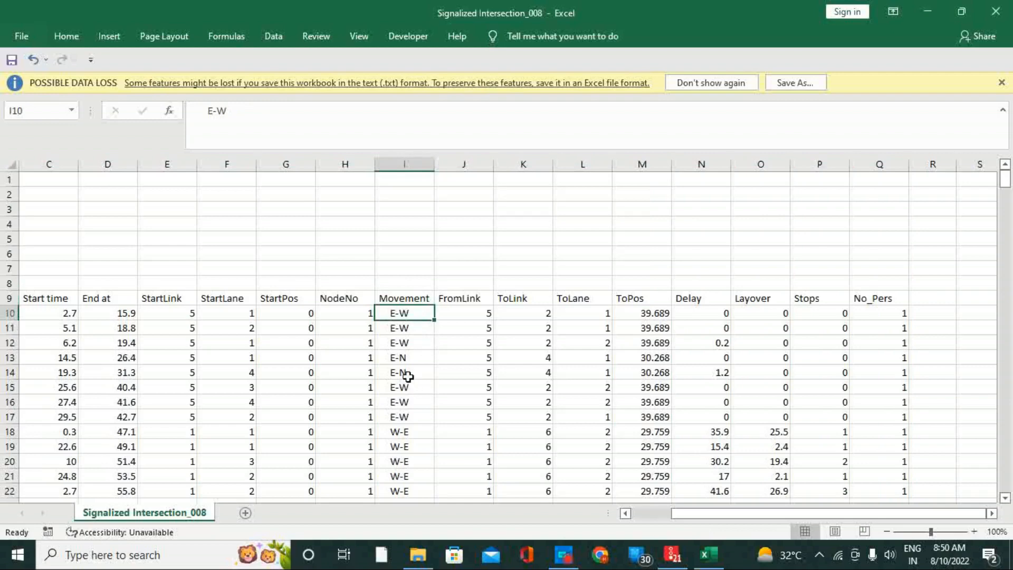
{"action": "left_click", "coordinate": [402, 446]}
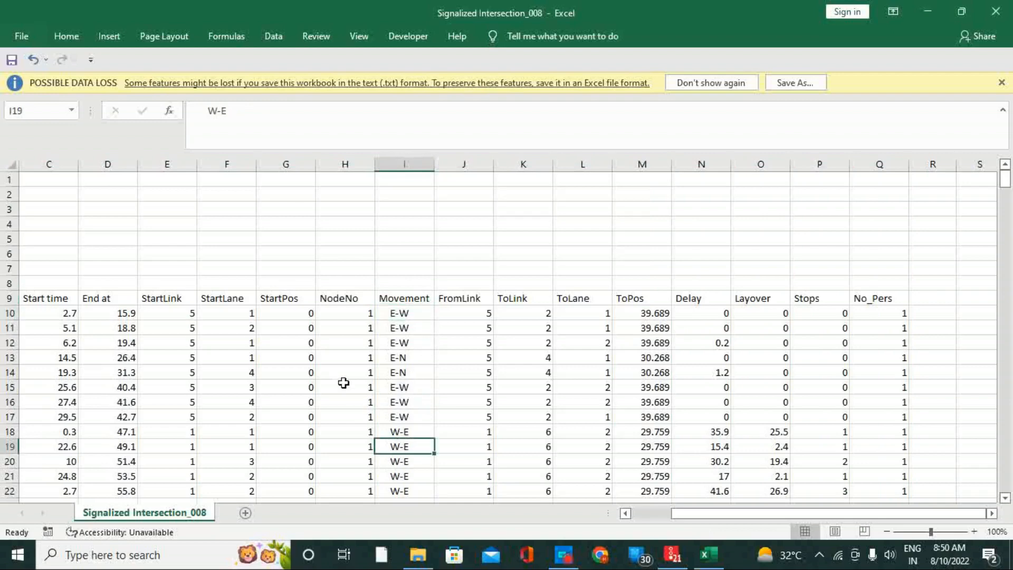
{"action": "left_click", "coordinate": [349, 316]}
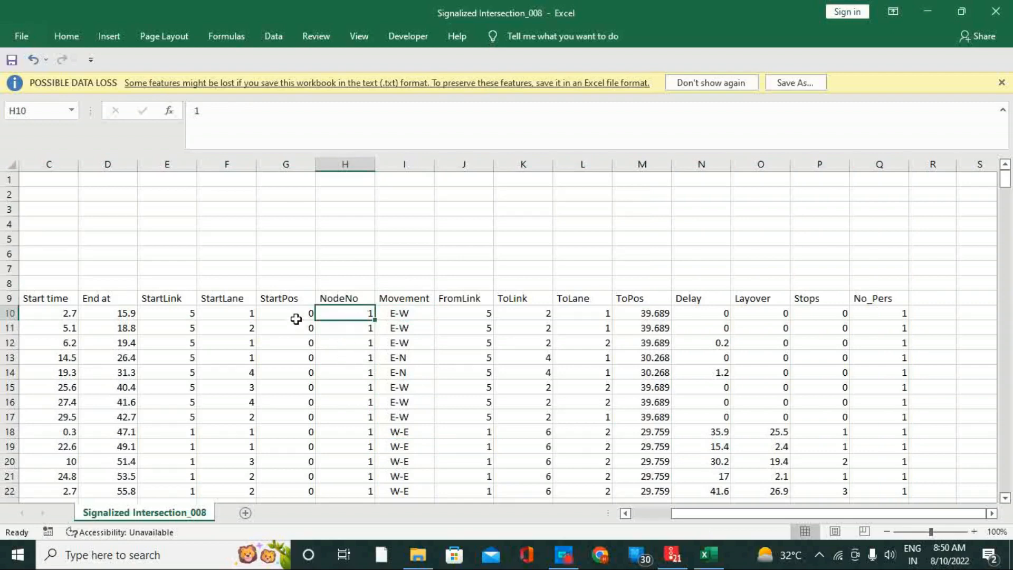
{"action": "left_click_drag", "start_coordinate": [754, 515], "coordinate": [710, 520]}
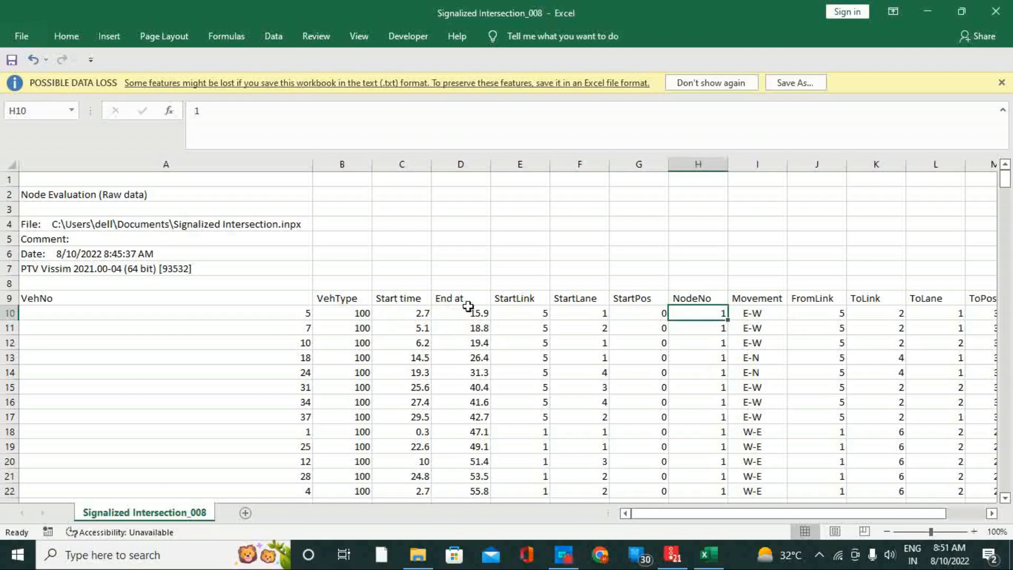
{"action": "left_click", "coordinate": [367, 316]}
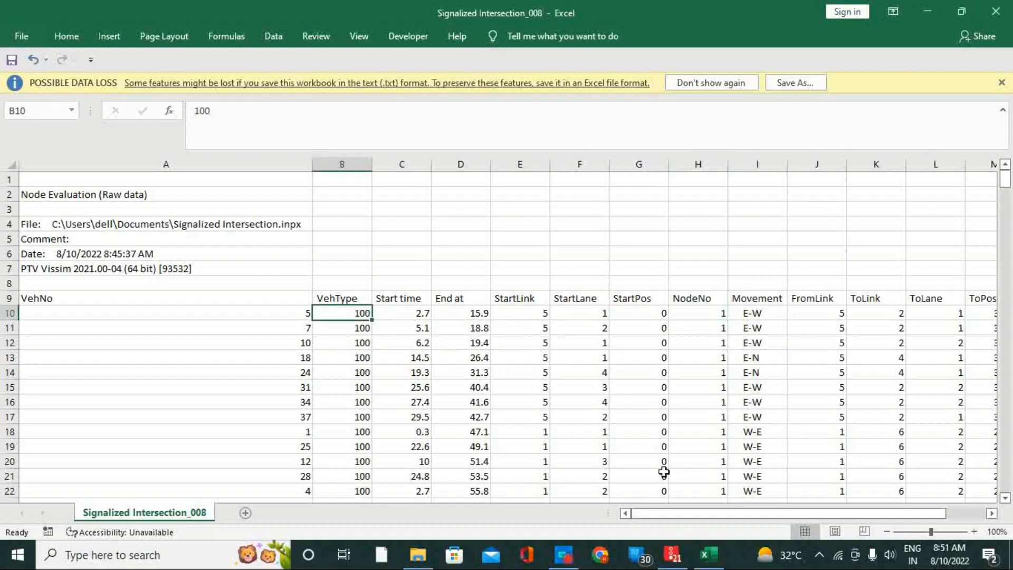
{"action": "left_click_drag", "start_coordinate": [684, 520], "coordinate": [725, 520]}
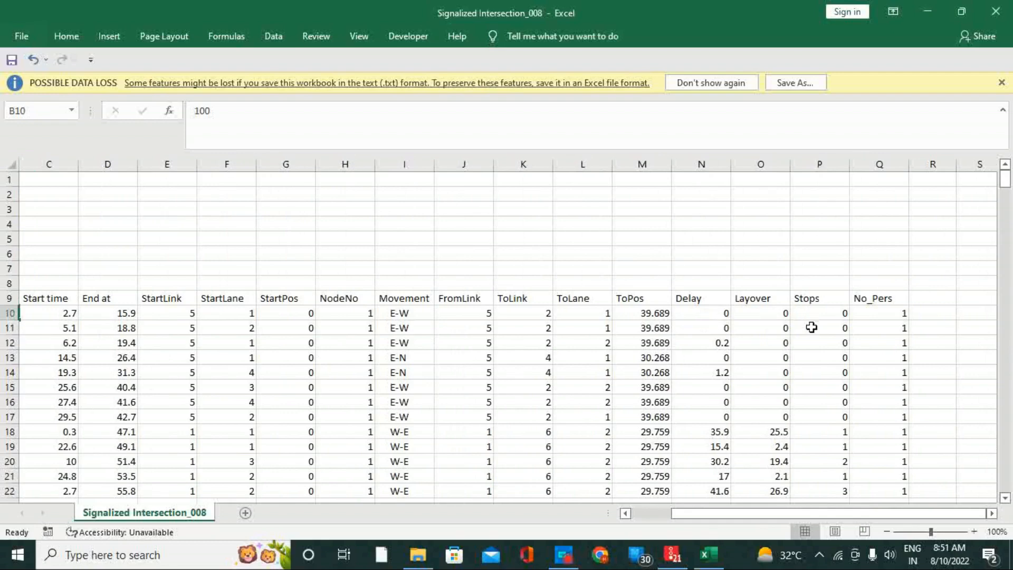
- Examine the ToLink, ToLane and Delay columns across the vehicle records
{"action": "left_click", "coordinate": [524, 314]}
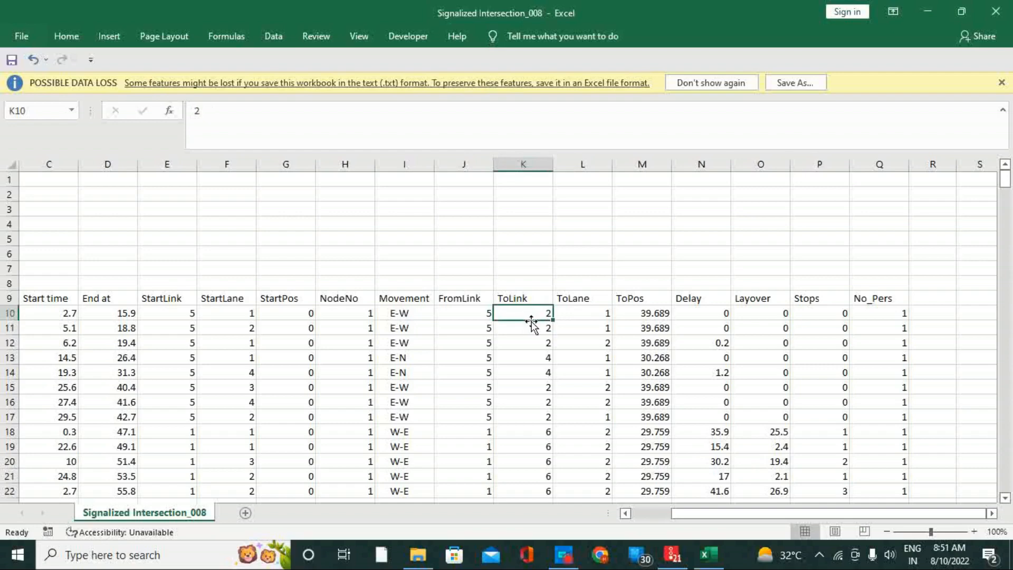
{"action": "left_click", "coordinate": [581, 316]}
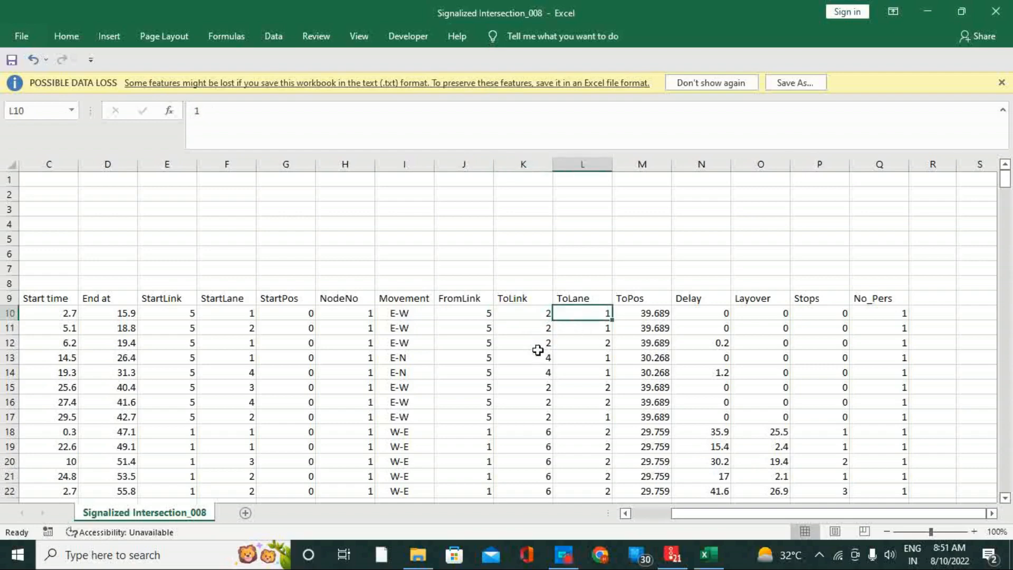
{"action": "left_click_drag", "start_coordinate": [770, 514], "coordinate": [746, 520]}
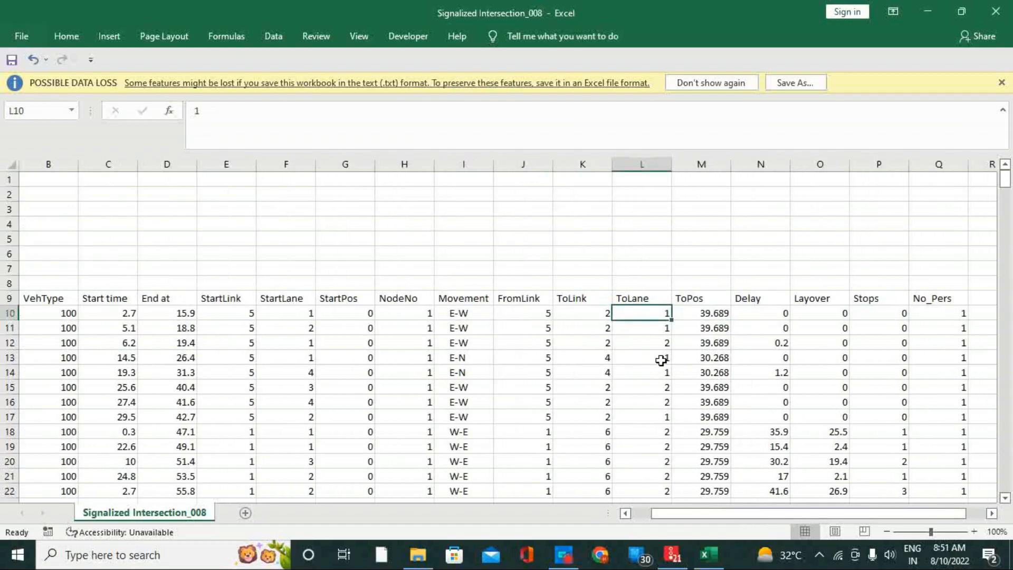
{"action": "scroll", "coordinate": [609, 391], "scroll_direction": "down", "scroll_amount": 11}
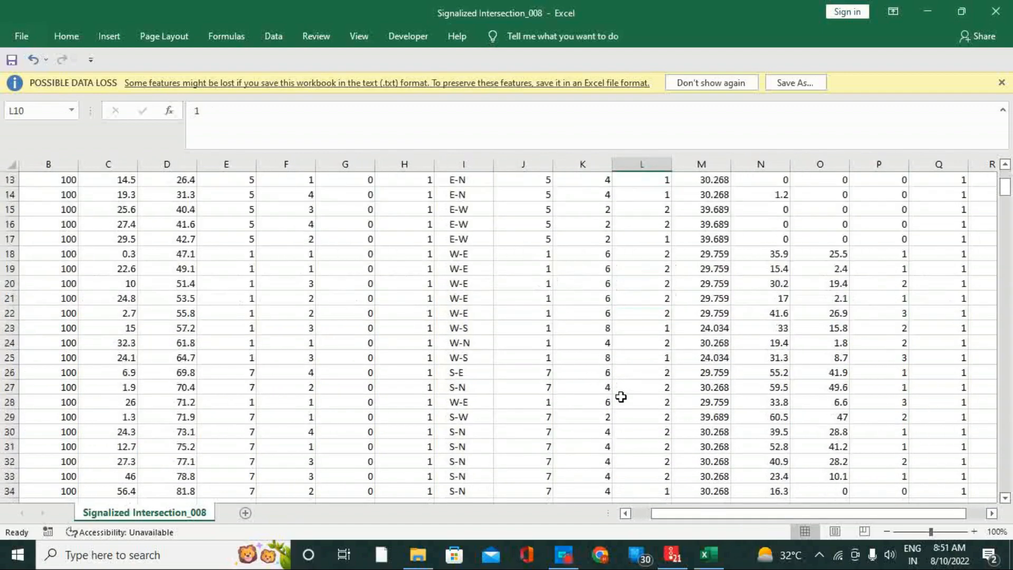
{"action": "scroll", "coordinate": [622, 396], "scroll_direction": "down", "scroll_amount": 6}
{"action": "scroll", "coordinate": [621, 397], "scroll_direction": "up", "scroll_amount": 17}
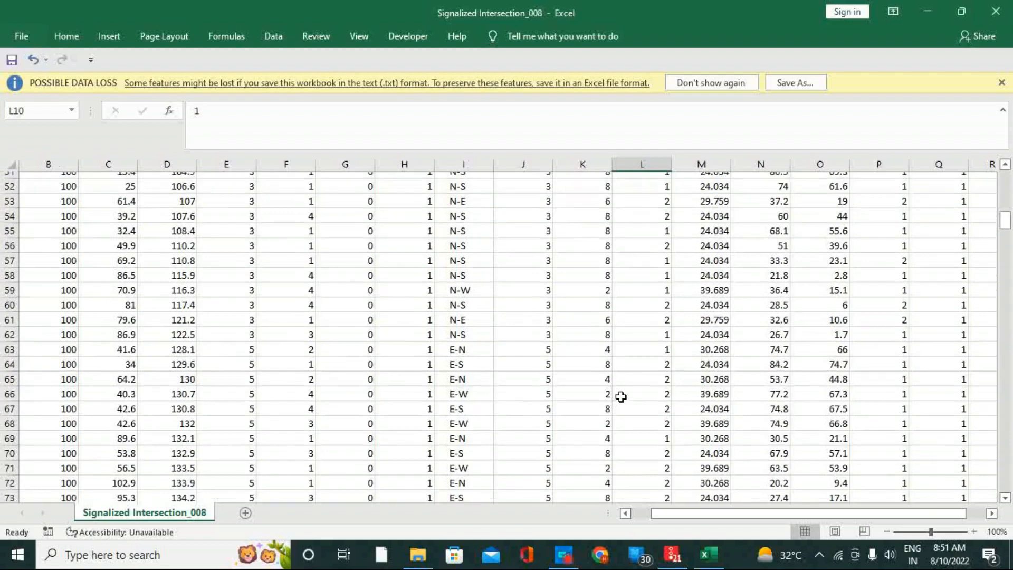
{"action": "left_click_drag", "start_coordinate": [750, 520], "coordinate": [720, 519]}
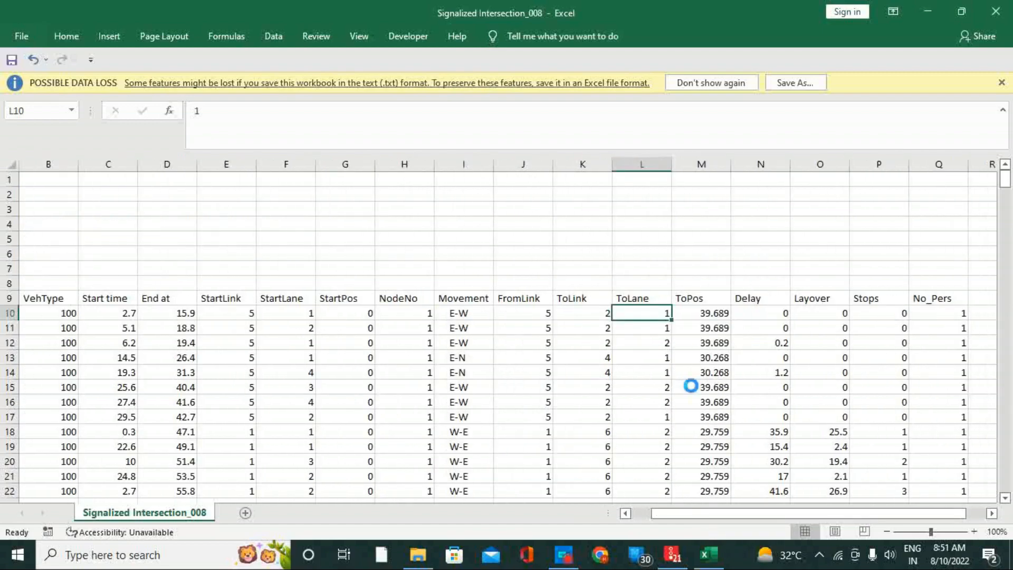
{"action": "scroll", "coordinate": [691, 390], "scroll_direction": "down", "scroll_amount": 1}
{"action": "scroll", "coordinate": [644, 368], "scroll_direction": "down", "scroll_amount": 1}
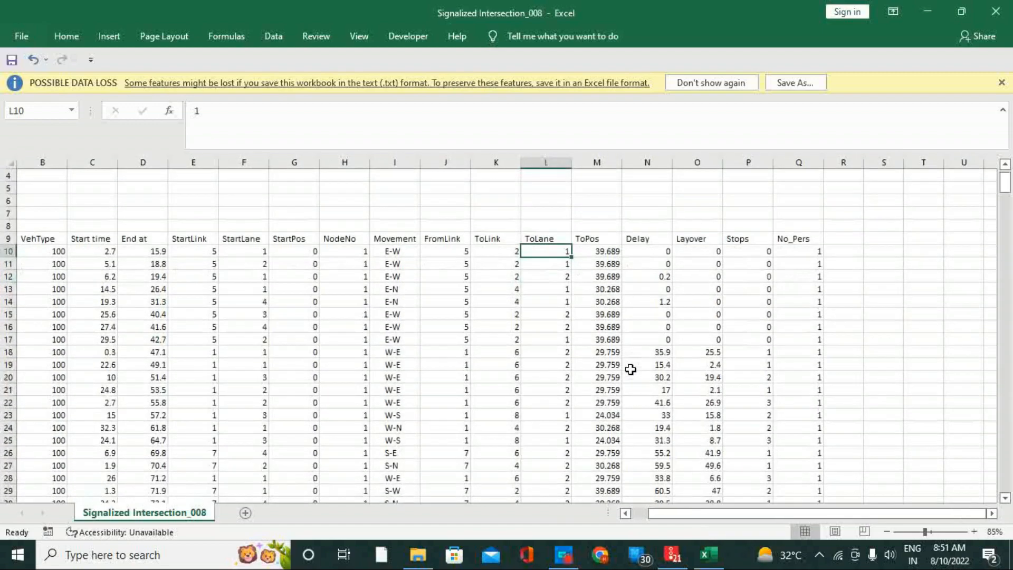
{"action": "mouse_move", "coordinate": [709, 515]}
{"action": "left_mouse_down"}
{"action": "mouse_move", "coordinate": [692, 521]}
{"action": "mouse_move", "coordinate": [724, 518]}
{"action": "left_mouse_up"}
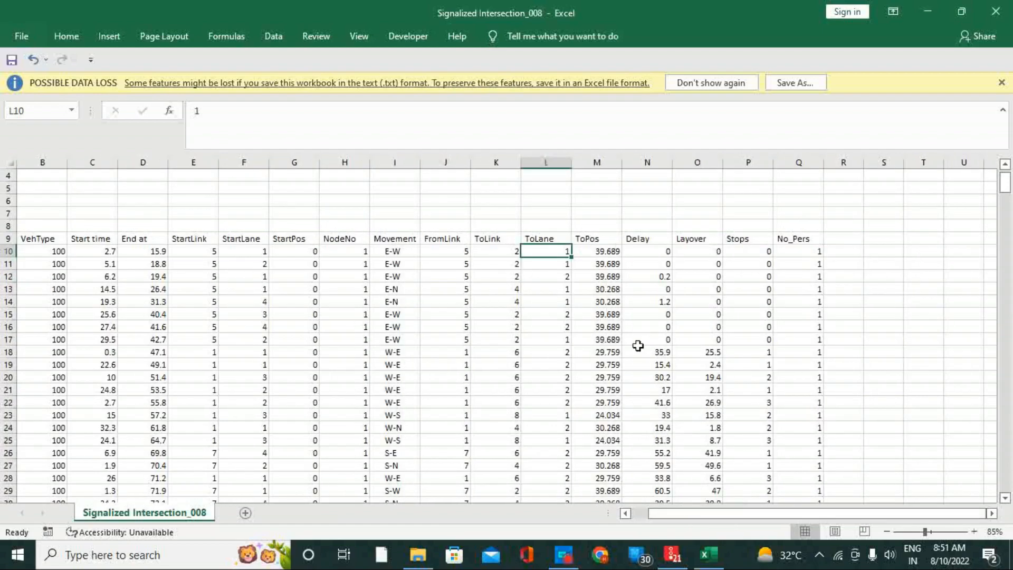
- Dismiss the possible data loss notice and start the Descriptive Statistics tool from Data Analysis
{"action": "left_click", "coordinate": [1002, 82]}
{"action": "left_click", "coordinate": [648, 191]}
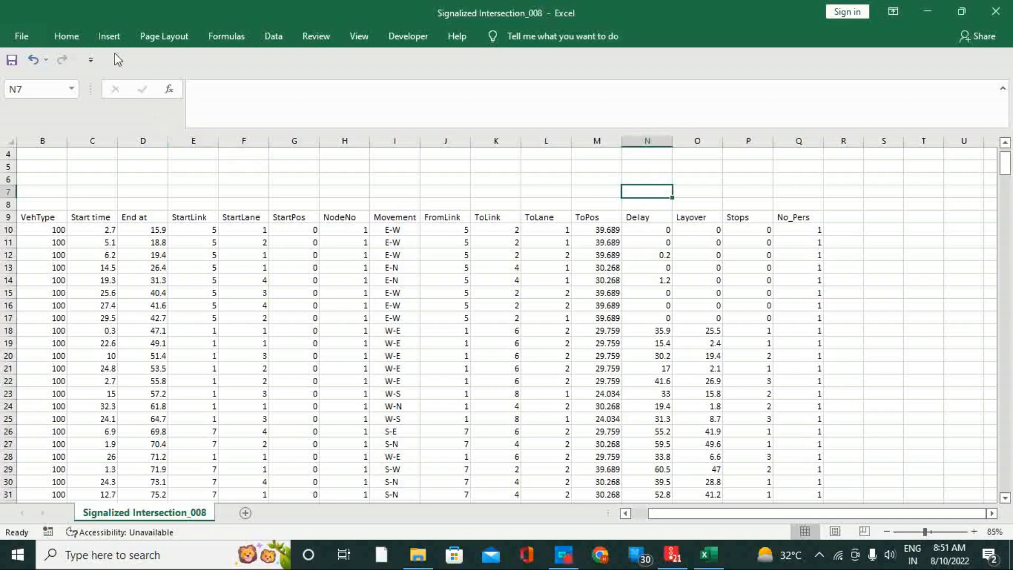
{"action": "left_click", "coordinate": [78, 43]}
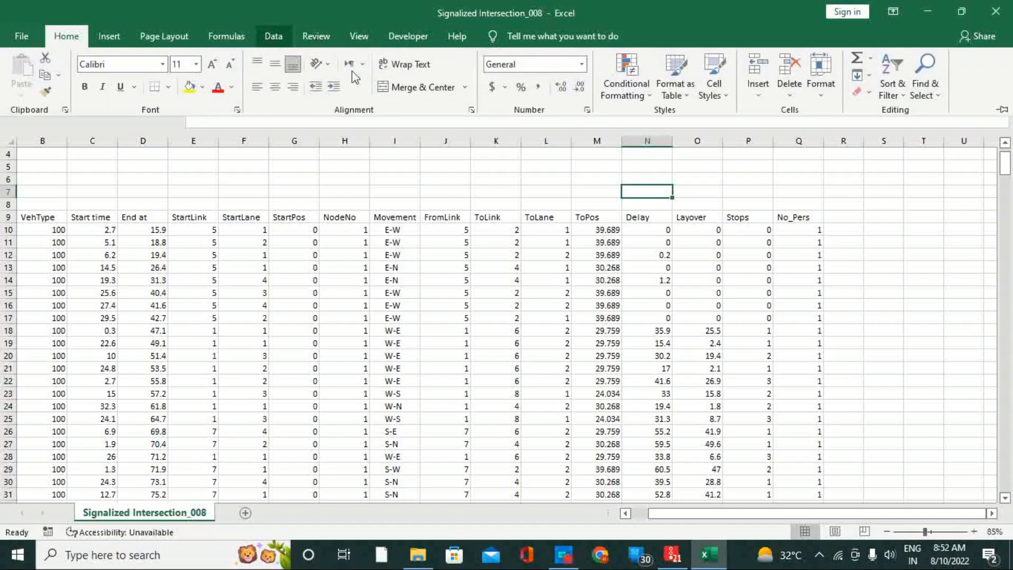
{"action": "left_click", "coordinate": [273, 35]}
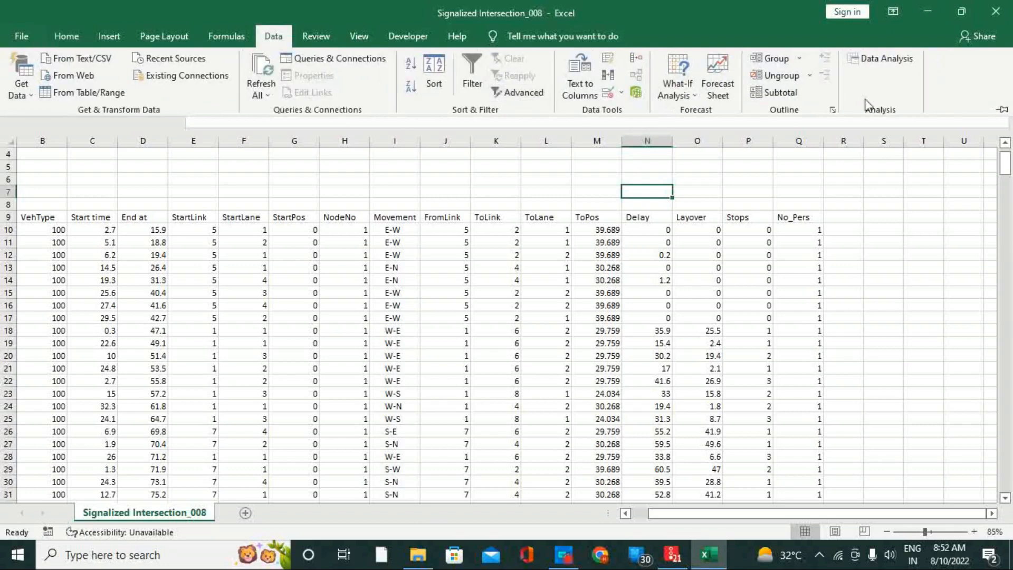
{"action": "left_click", "coordinate": [891, 60]}
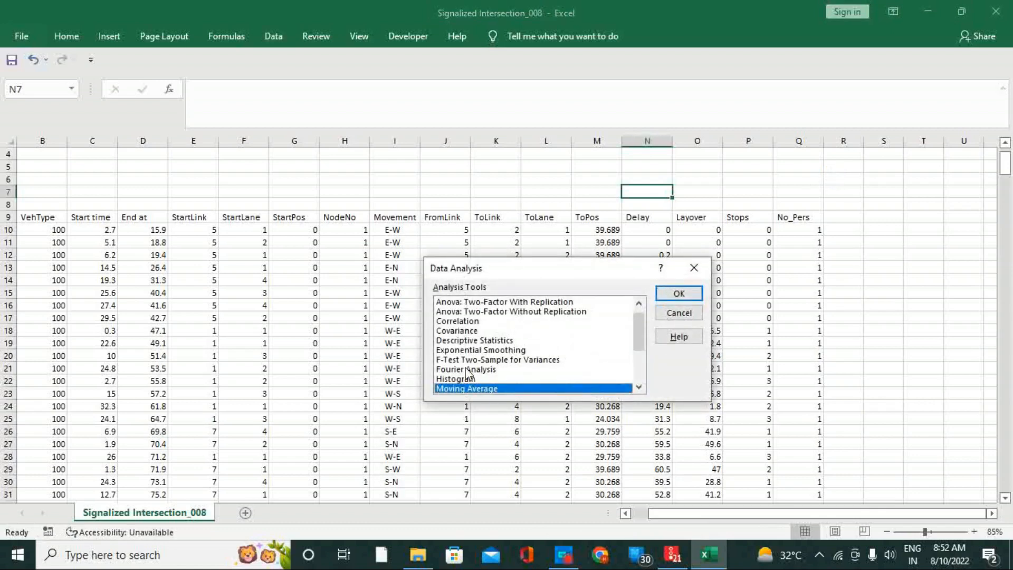
{"action": "left_click", "coordinate": [469, 341]}
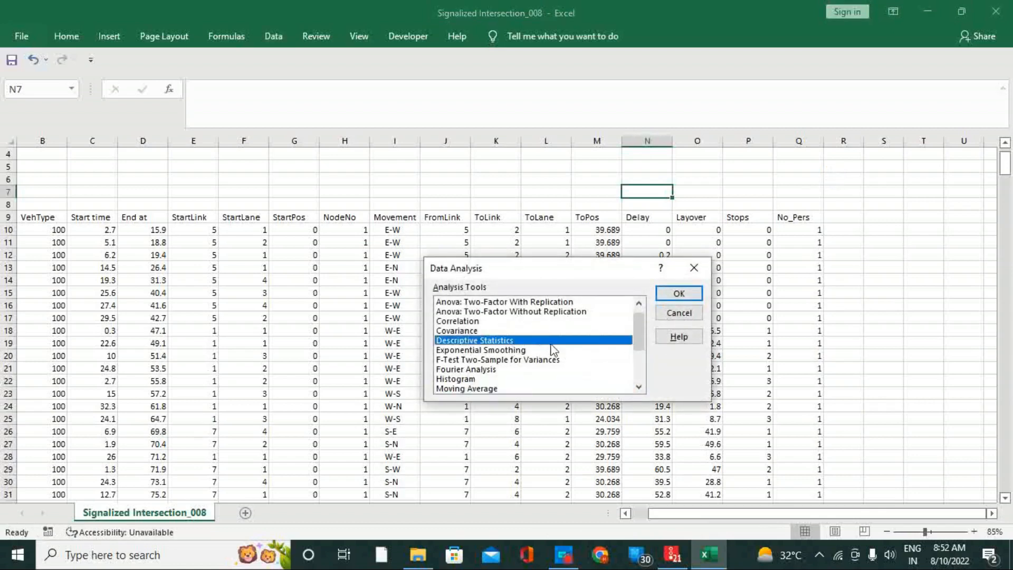
{"action": "left_click", "coordinate": [678, 294]}
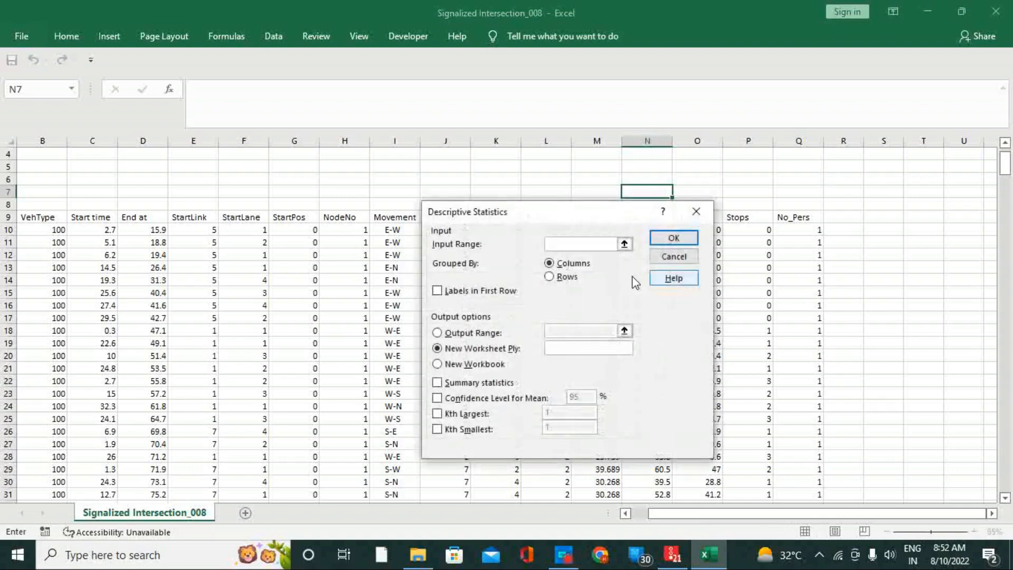
- Set the analysis input range to the Delay column, N9:N396, and treat its first row as labels
{"action": "left_click", "coordinate": [625, 244]}
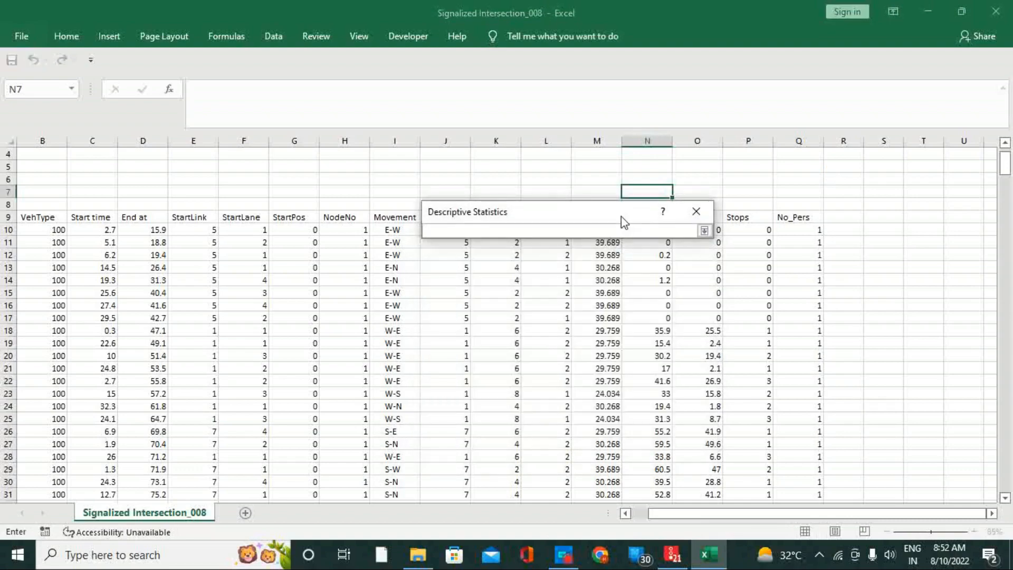
{"action": "left_click_drag", "start_coordinate": [625, 222], "coordinate": [491, 171]}
{"action": "left_click_drag", "start_coordinate": [645, 219], "coordinate": [661, 444]}
{"action": "left_click", "coordinate": [572, 179]}
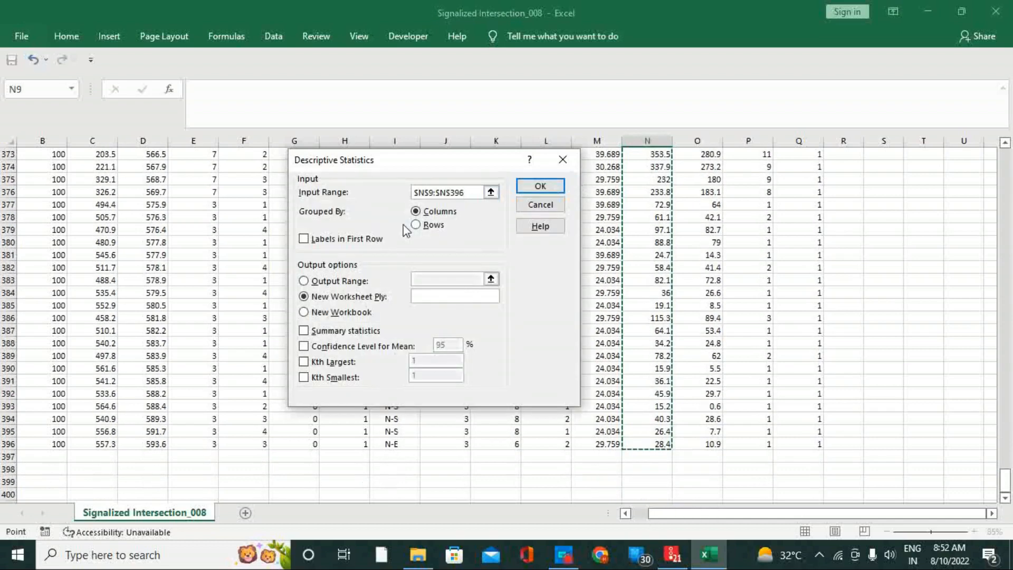
{"action": "left_click", "coordinate": [310, 240]}
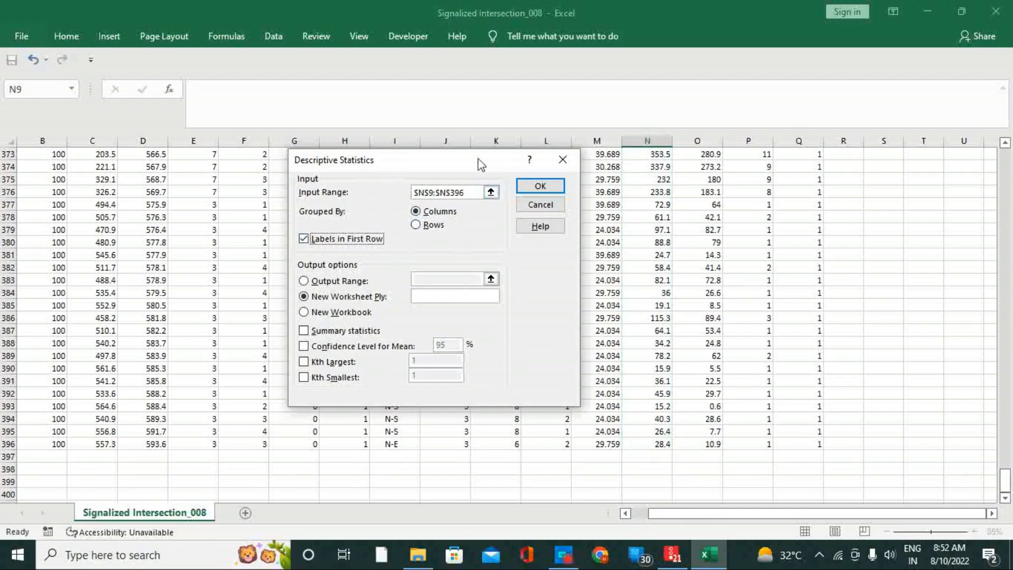
{"action": "left_click_drag", "start_coordinate": [479, 162], "coordinate": [467, 201]}
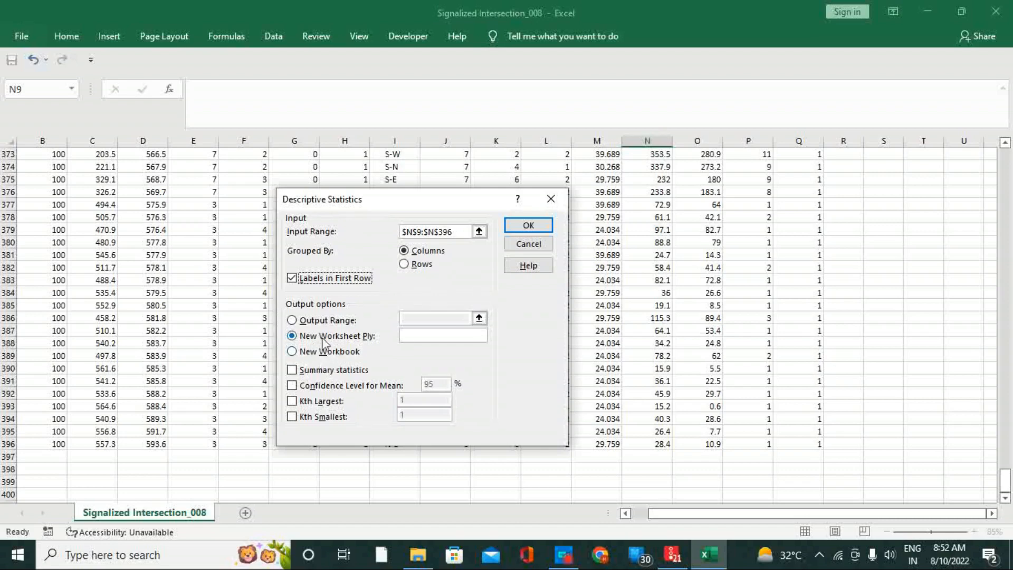
- Direct the descriptive statistics output to cell S382 on the current sheet
{"action": "left_click", "coordinate": [292, 322]}
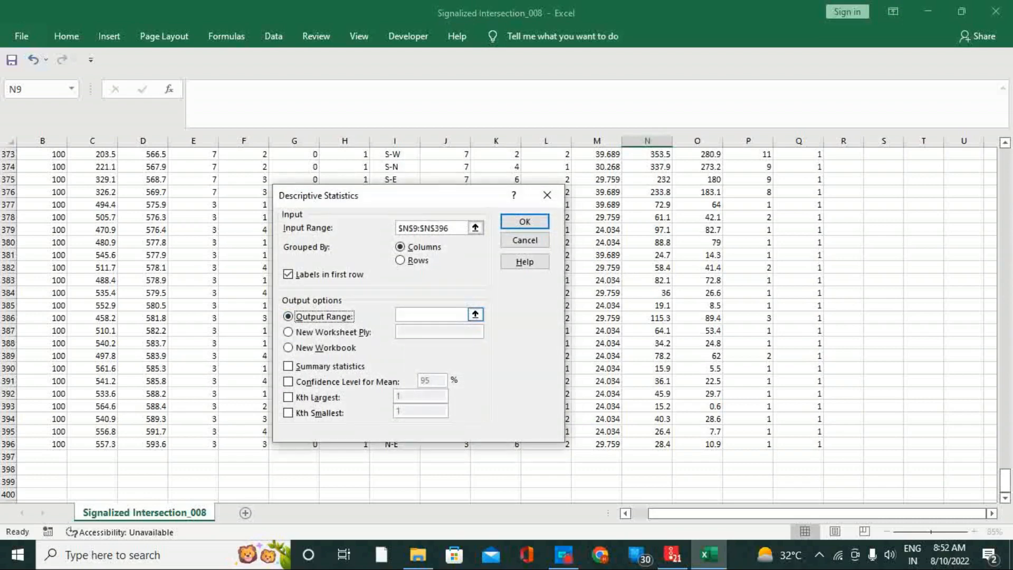
{"action": "left_click", "coordinate": [475, 315]}
{"action": "left_click", "coordinate": [854, 257]}
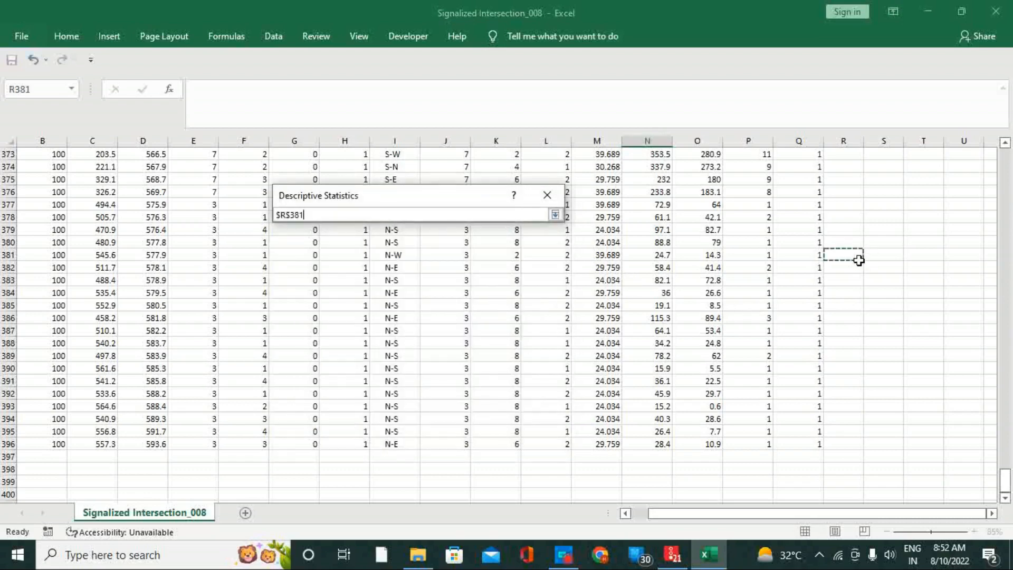
{"action": "left_click", "coordinate": [892, 269]}
{"action": "left_click", "coordinate": [555, 215]}
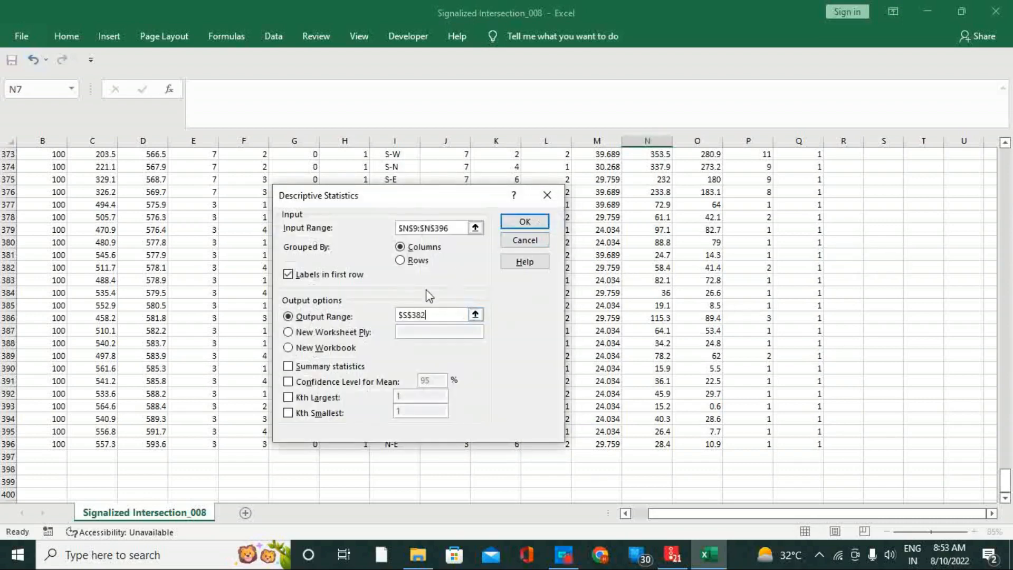
- Include summary statistics and a 95% confidence level for the mean, and run the analysis
{"action": "left_click", "coordinate": [288, 367]}
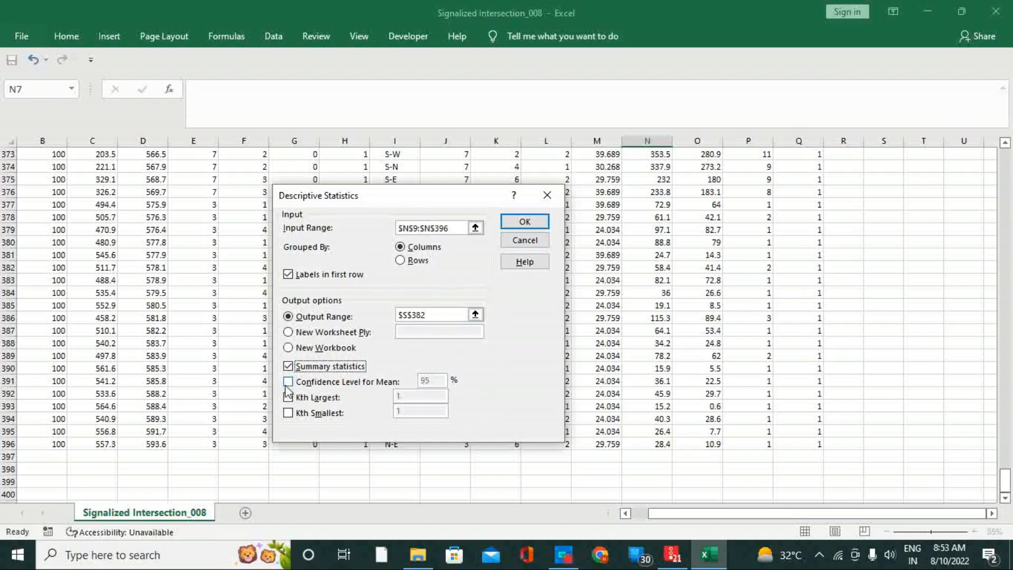
{"action": "left_click", "coordinate": [287, 385]}
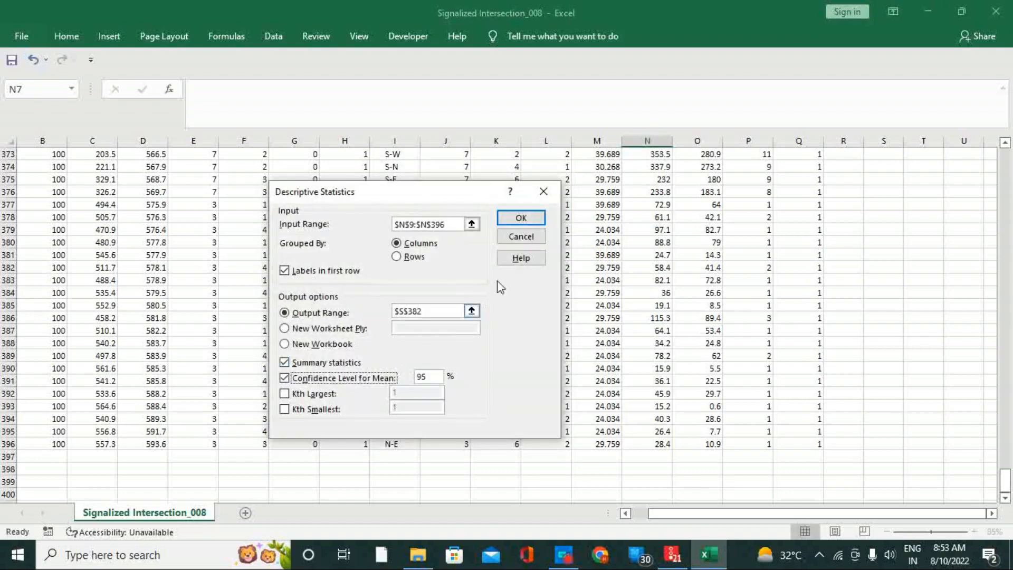
{"action": "left_click", "coordinate": [521, 217]}
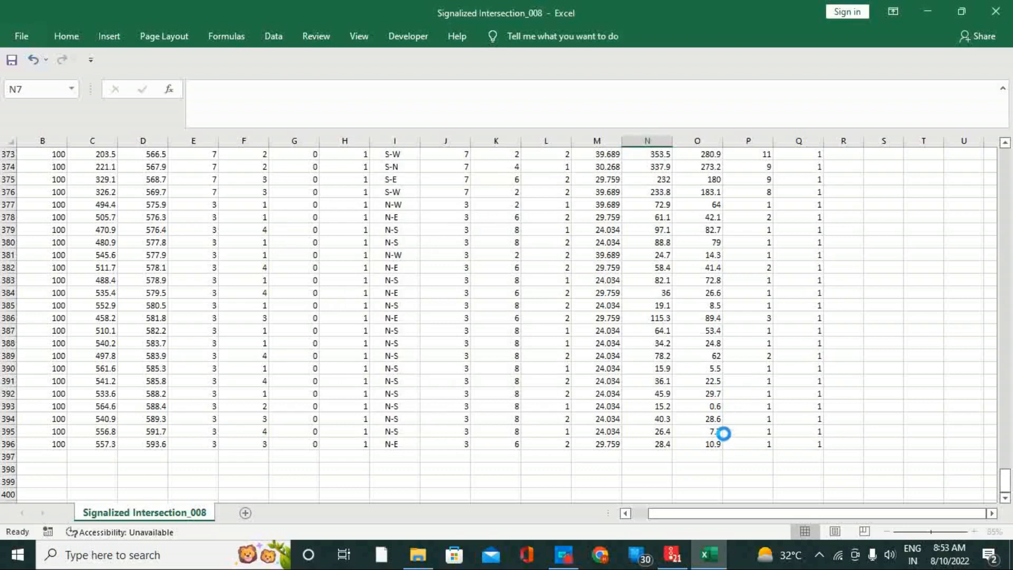
- Auto-fit column S to the statistic names in the Delay summary table
{"action": "left_click_drag", "start_coordinate": [779, 514], "coordinate": [857, 515]}
{"action": "double_click", "coordinate": [904, 141]}
{"action": "left_click", "coordinate": [976, 471]}
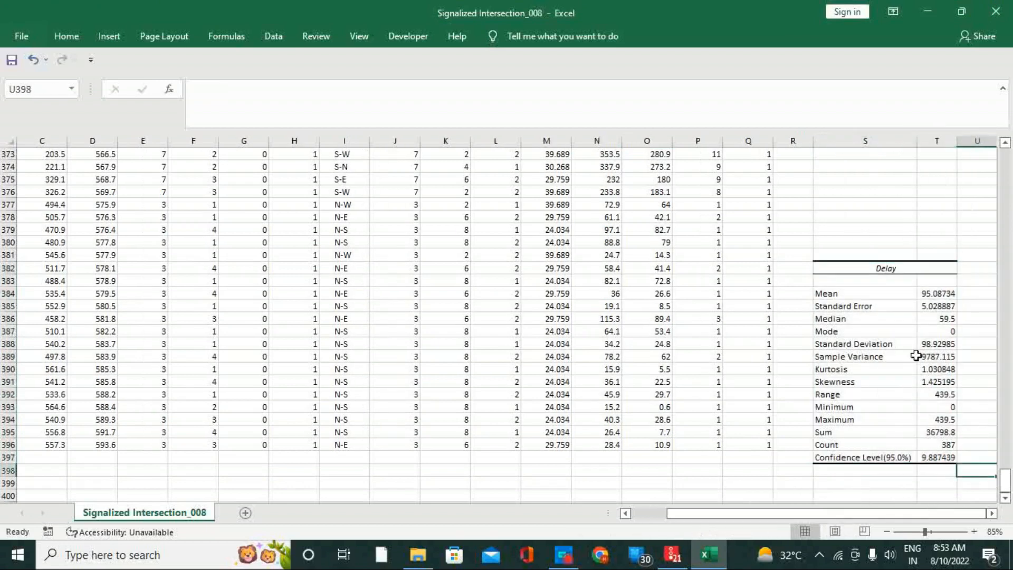
- Examine the Delay summary, including the mean, standard error, mode, standard deviation, sample variance, count, minimum and maximum
{"action": "left_click", "coordinate": [879, 297]}
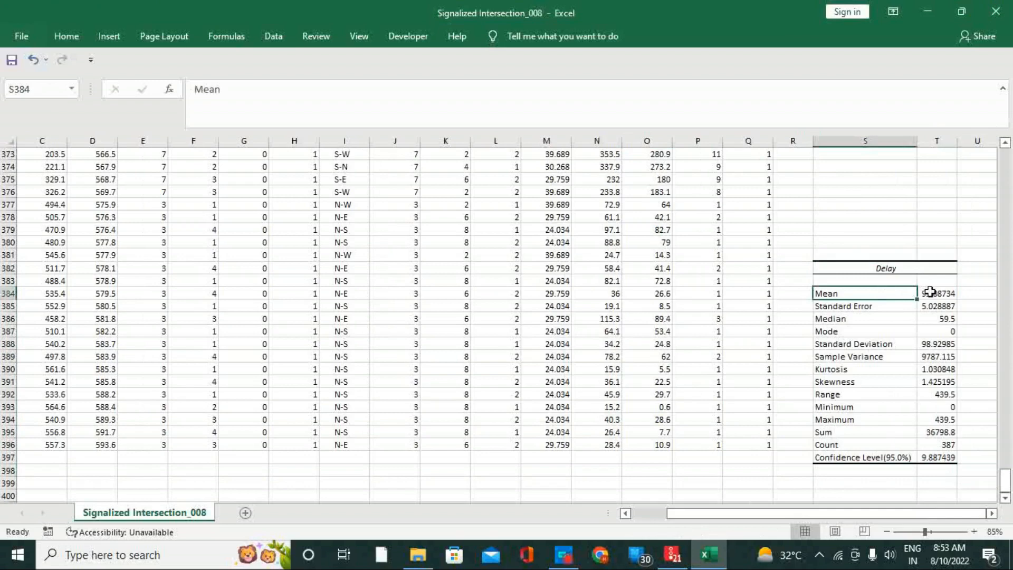
{"action": "left_click", "coordinate": [935, 293]}
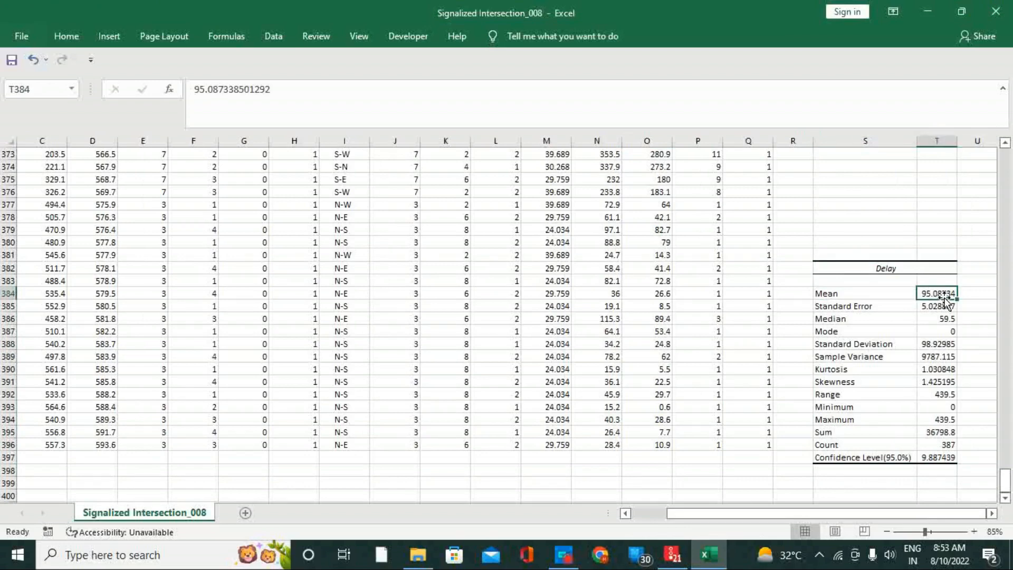
{"action": "left_click", "coordinate": [944, 305]}
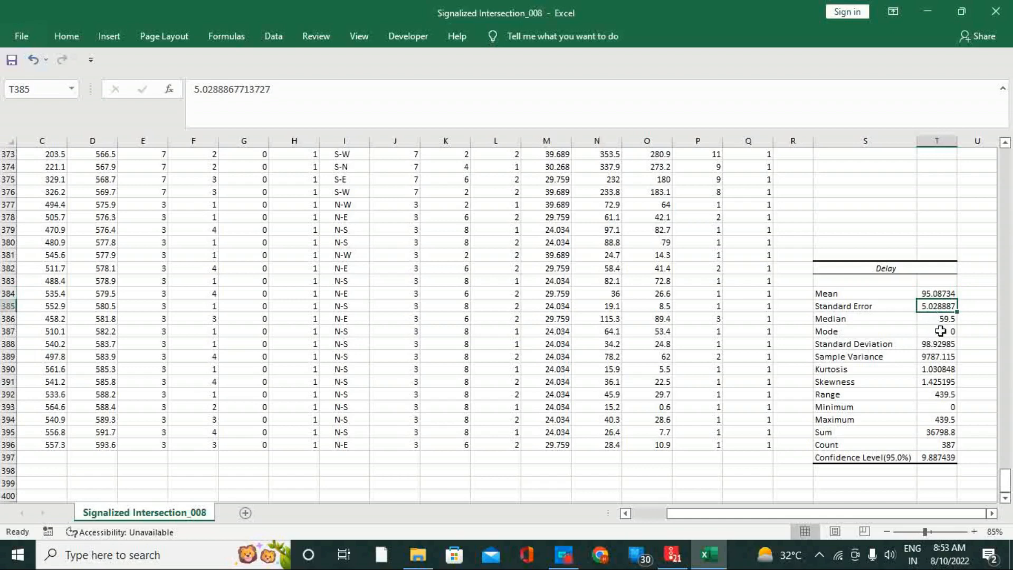
{"action": "left_click", "coordinate": [944, 331]}
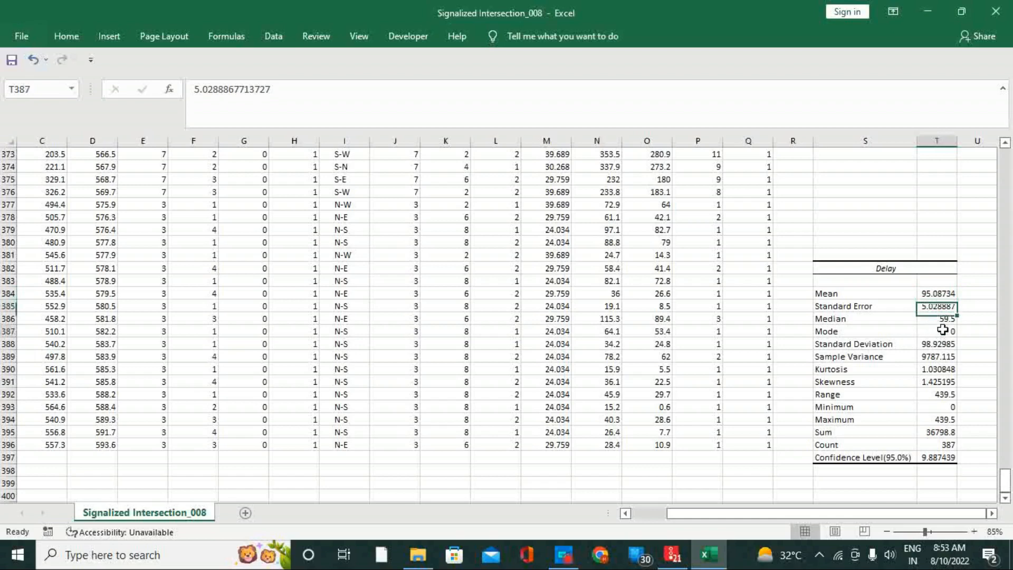
{"action": "left_click", "coordinate": [935, 345]}
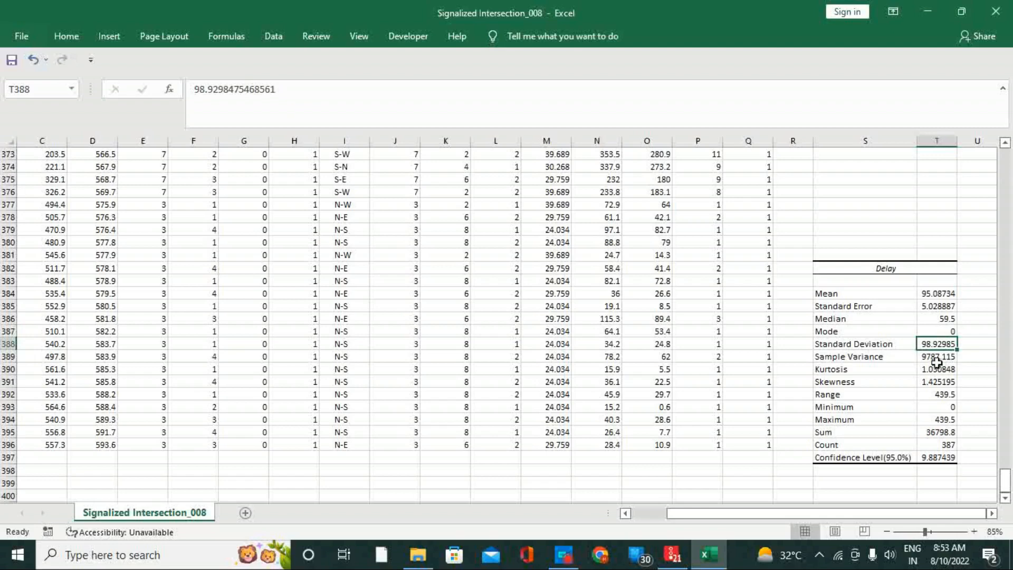
{"action": "left_click", "coordinate": [937, 360]}
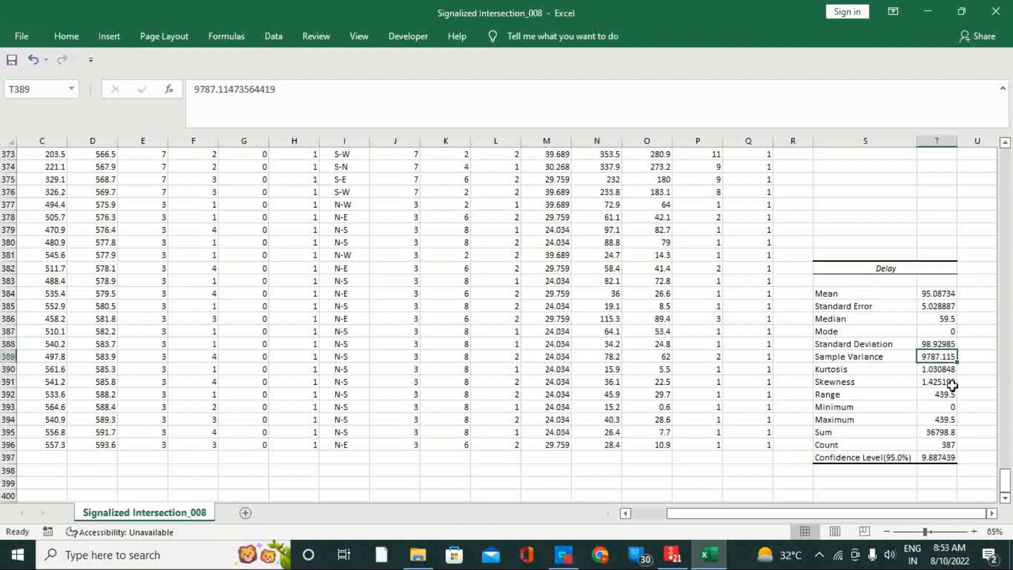
{"action": "left_click", "coordinate": [948, 444]}
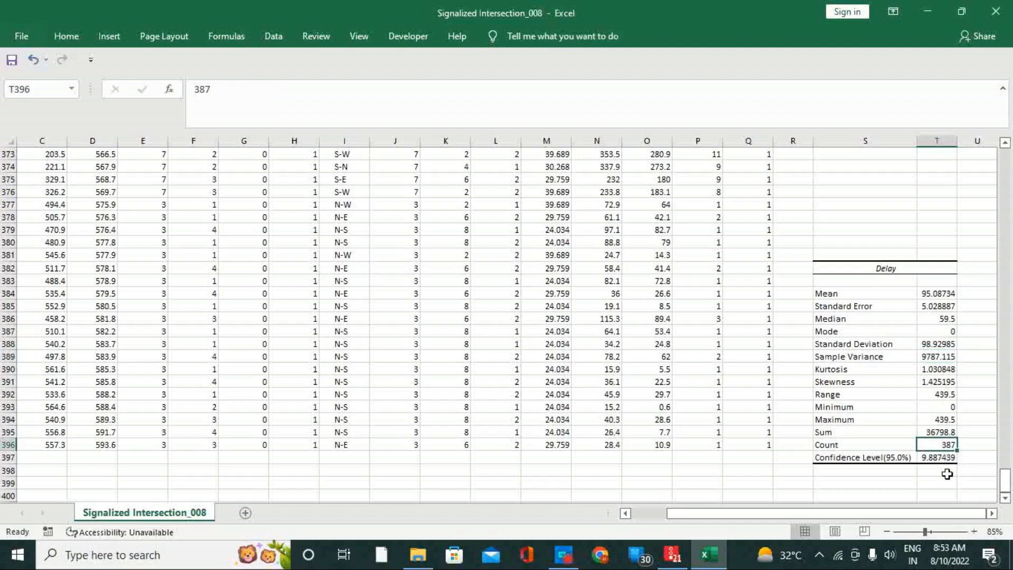
{"action": "left_click", "coordinate": [945, 407]}
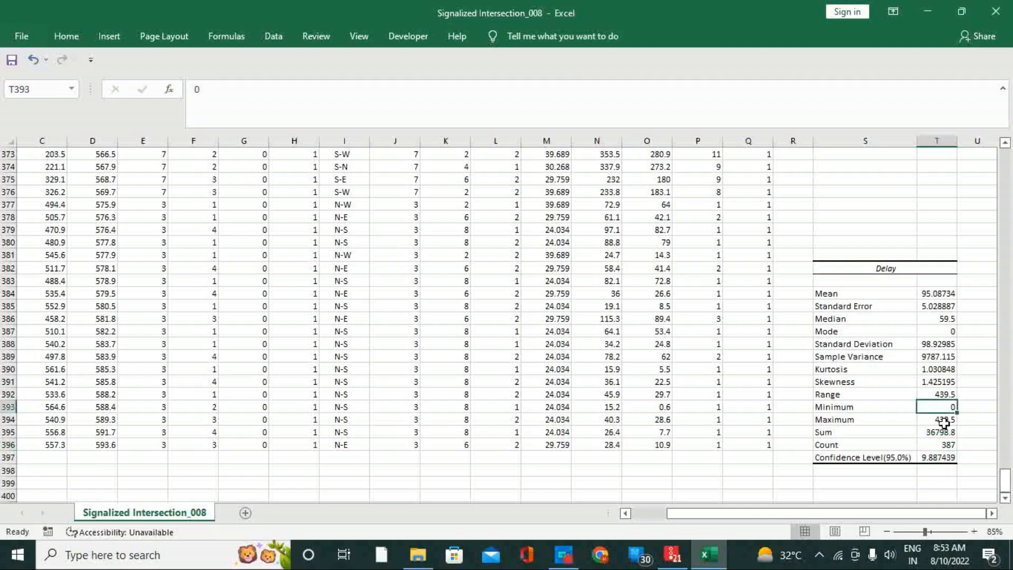
{"action": "left_click", "coordinate": [945, 419]}
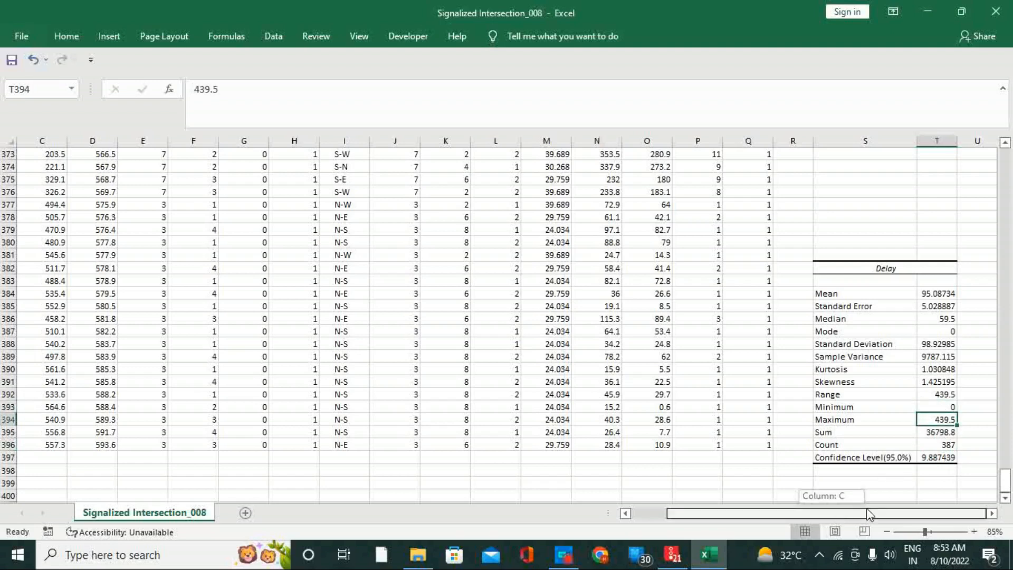
{"action": "scroll", "coordinate": [849, 386], "scroll_direction": "up", "scroll_amount": 14}
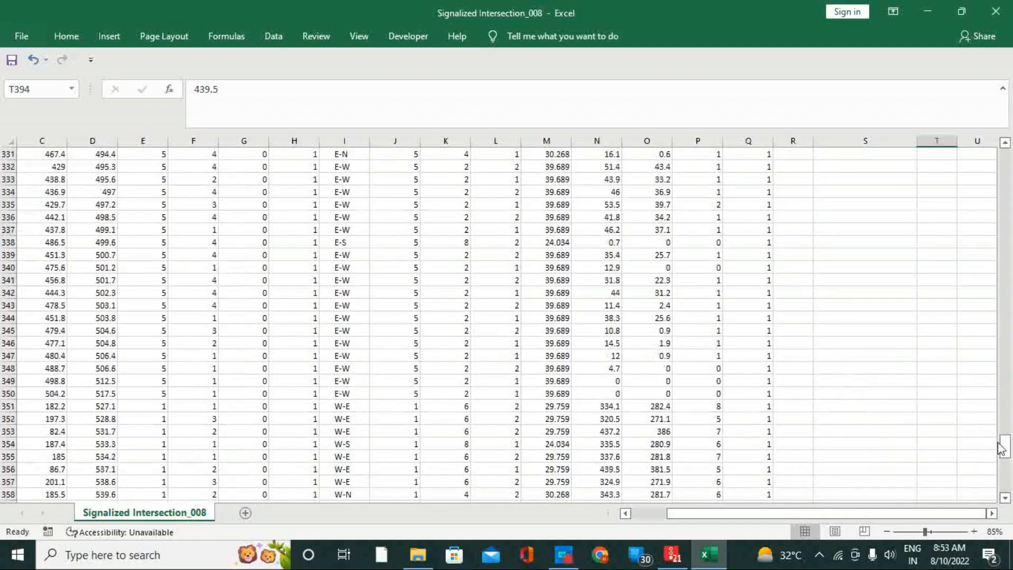
- Review the node evaluation raw data across all vehicle records, including the movement, delay, layover, stops and person count columns
{"action": "left_click_drag", "start_coordinate": [1005, 447], "coordinate": [1008, 156]}
{"action": "left_click_drag", "start_coordinate": [887, 520], "coordinate": [795, 514]}
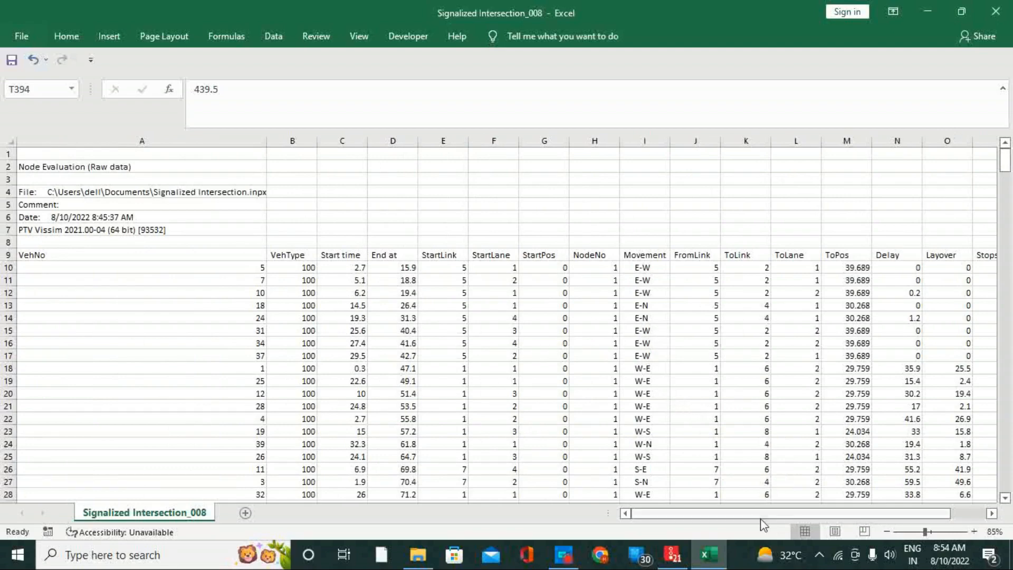
{"action": "left_click_drag", "start_coordinate": [761, 519], "coordinate": [802, 517]}
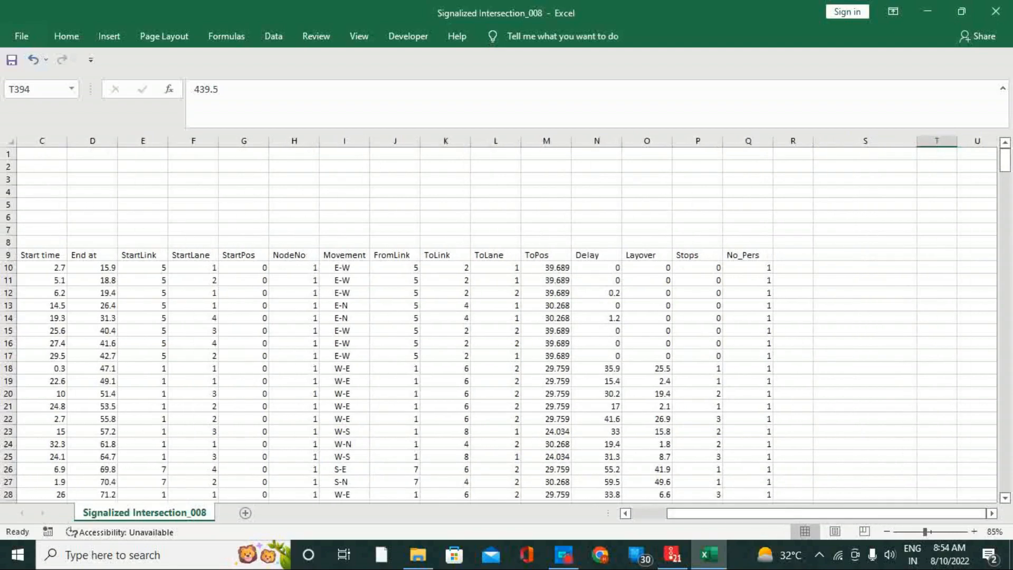
{"action": "scroll", "coordinate": [733, 246], "scroll_direction": "down", "scroll_amount": 1}
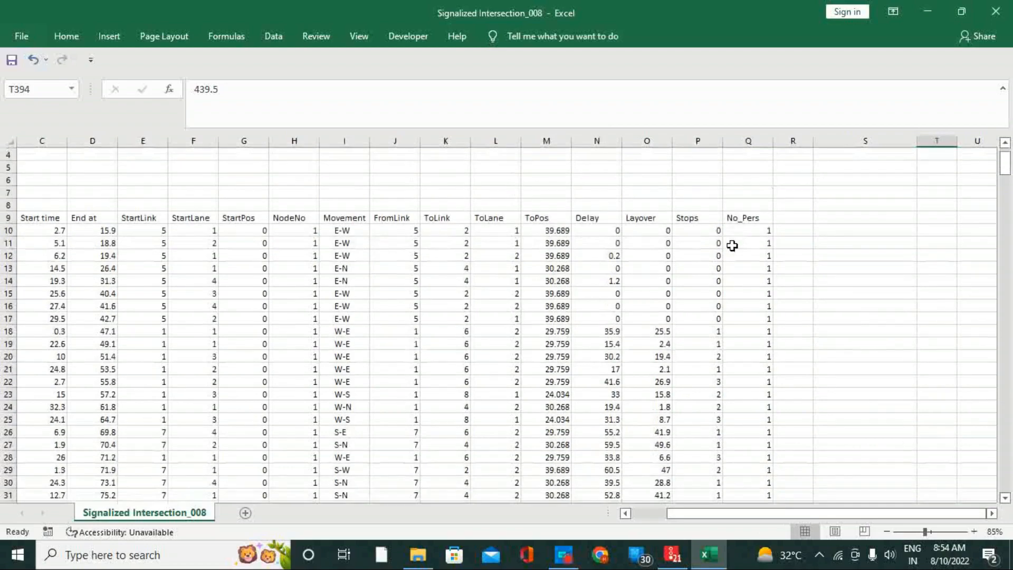
{"action": "scroll", "coordinate": [732, 246], "scroll_direction": "down", "scroll_amount": 20}
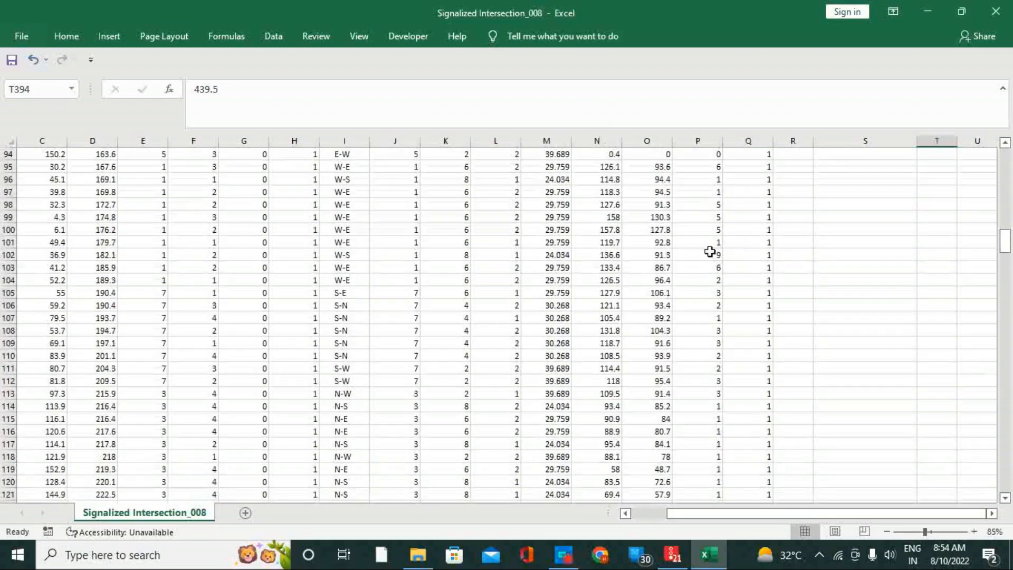
{"action": "scroll", "coordinate": [662, 294], "scroll_direction": "down", "scroll_amount": 20}
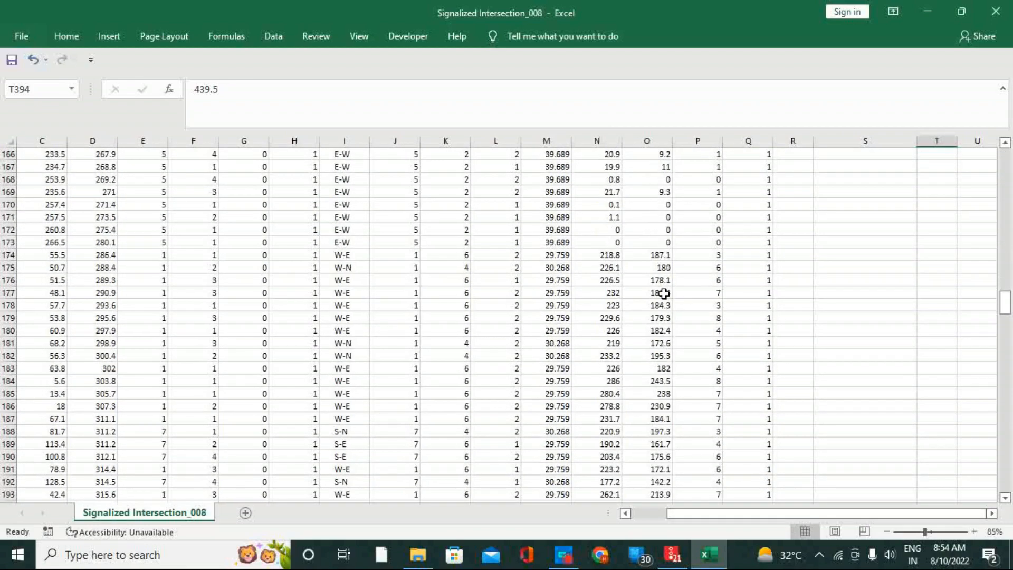
{"action": "scroll", "coordinate": [664, 294], "scroll_direction": "down", "scroll_amount": 20}
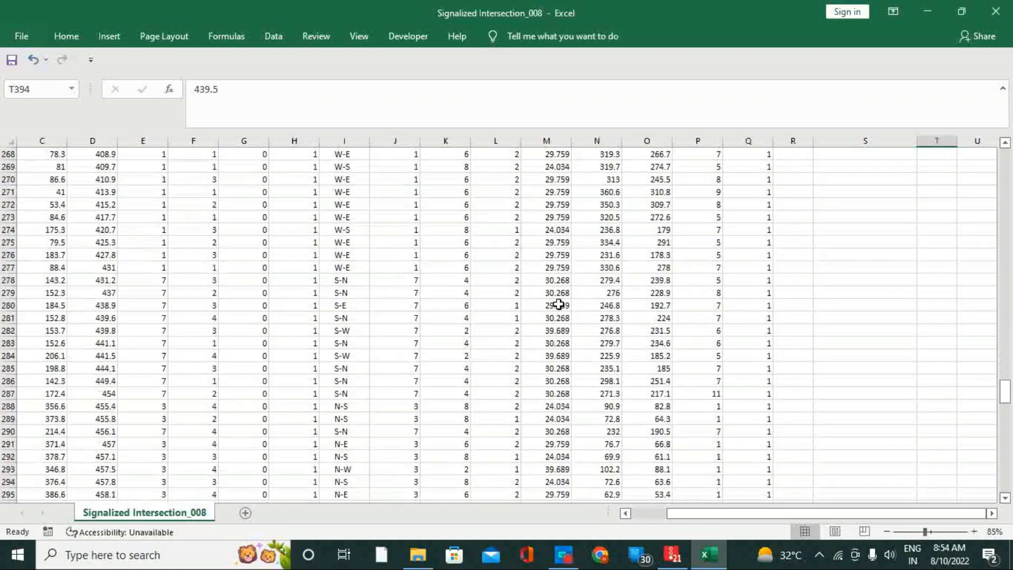
{"action": "scroll", "coordinate": [559, 305], "scroll_direction": "down", "scroll_amount": 20}
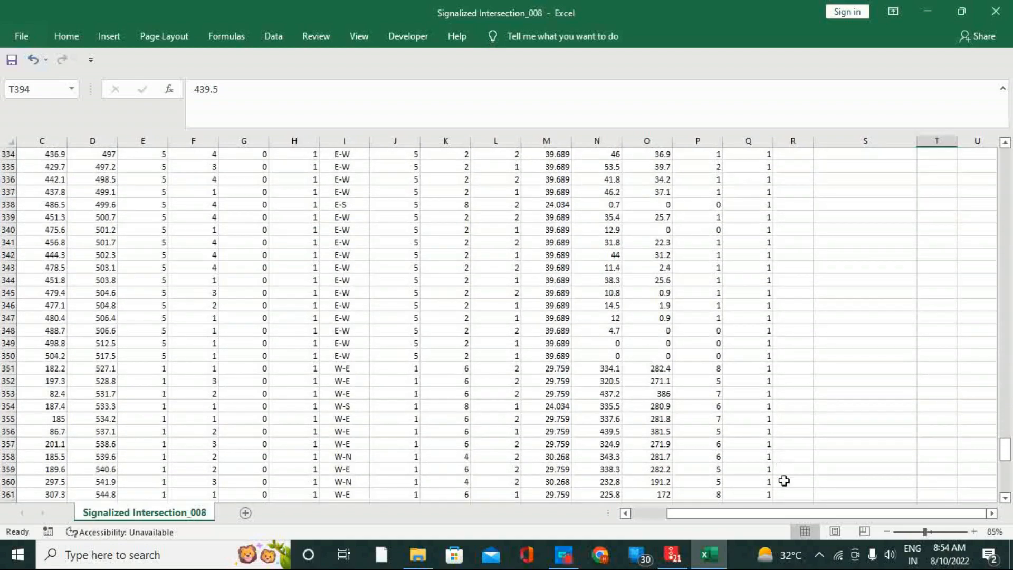
{"action": "left_click_drag", "start_coordinate": [781, 513], "coordinate": [698, 515]}
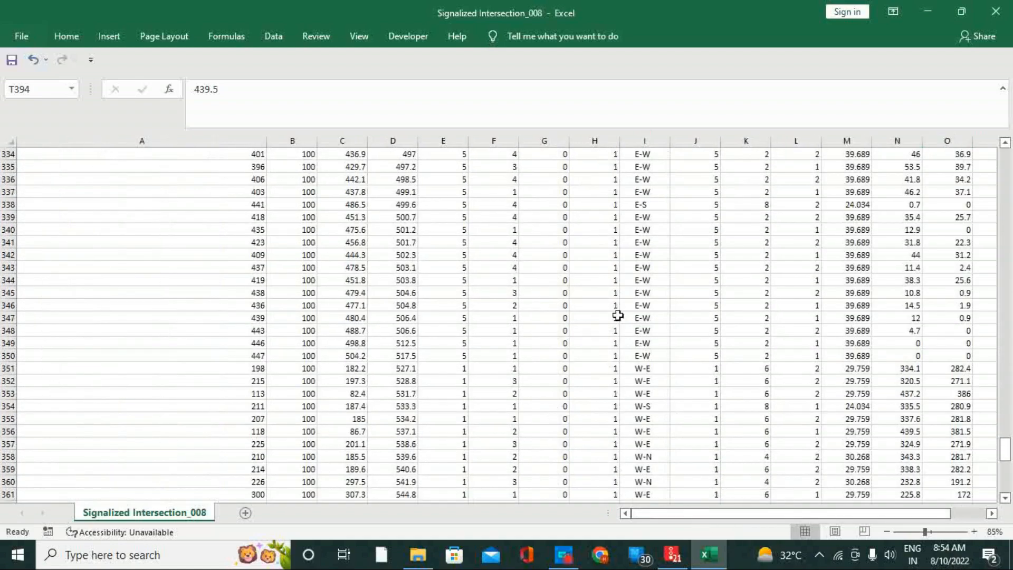
{"action": "scroll", "coordinate": [679, 369], "scroll_direction": "up", "scroll_amount": 20}
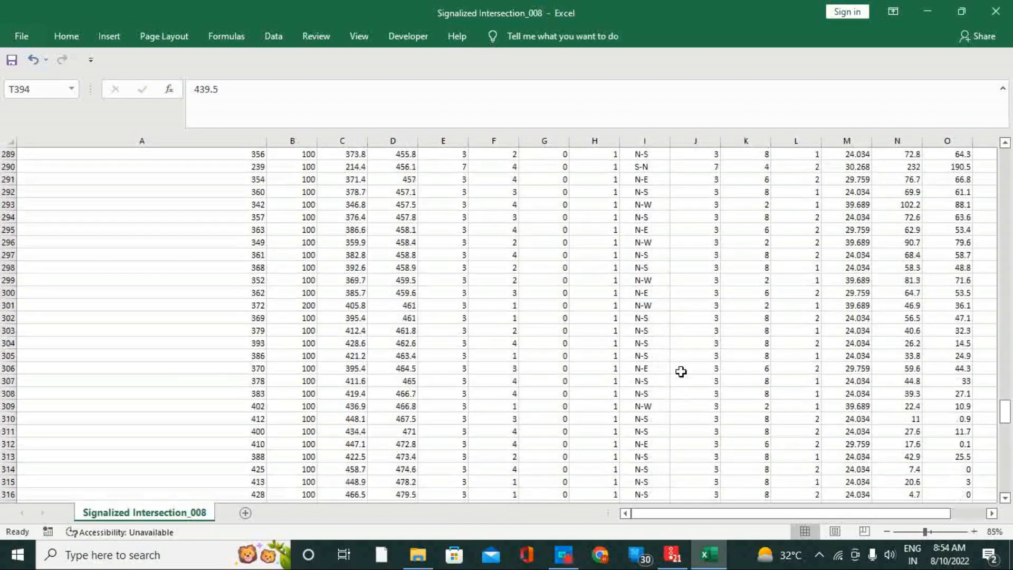
{"action": "scroll", "coordinate": [681, 372], "scroll_direction": "up", "scroll_amount": 7}
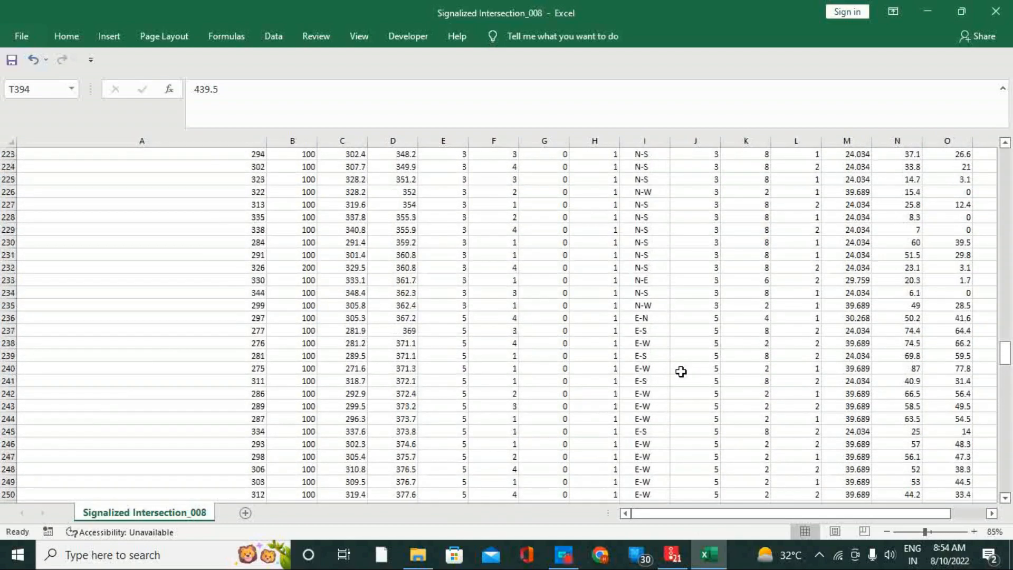